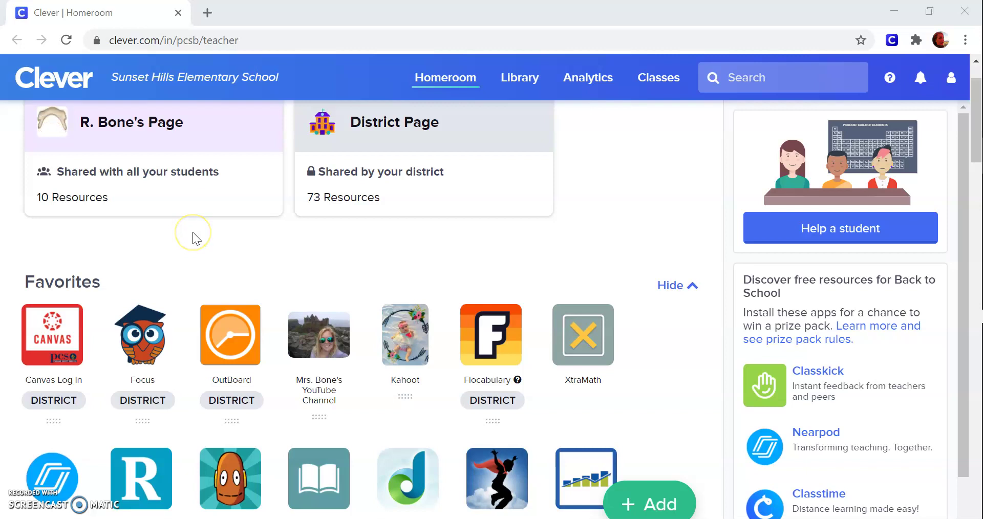
Open Canvas from the Clever favorites and look over the published courses on the dashboard
{"action": "left_click", "coordinate": [64, 352]}
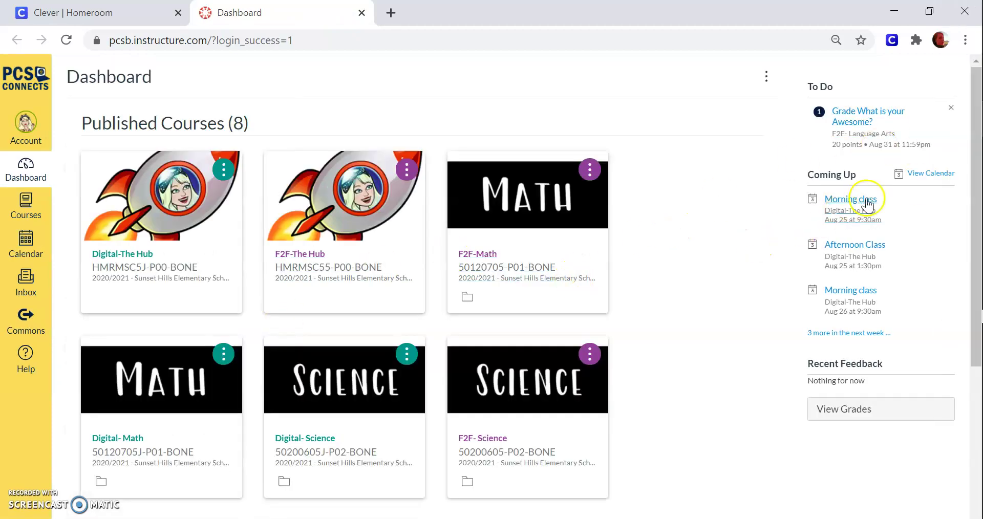
{"action": "left_click", "coordinate": [972, 181]}
{"action": "left_click_drag", "start_coordinate": [973, 181], "coordinate": [976, 208]}
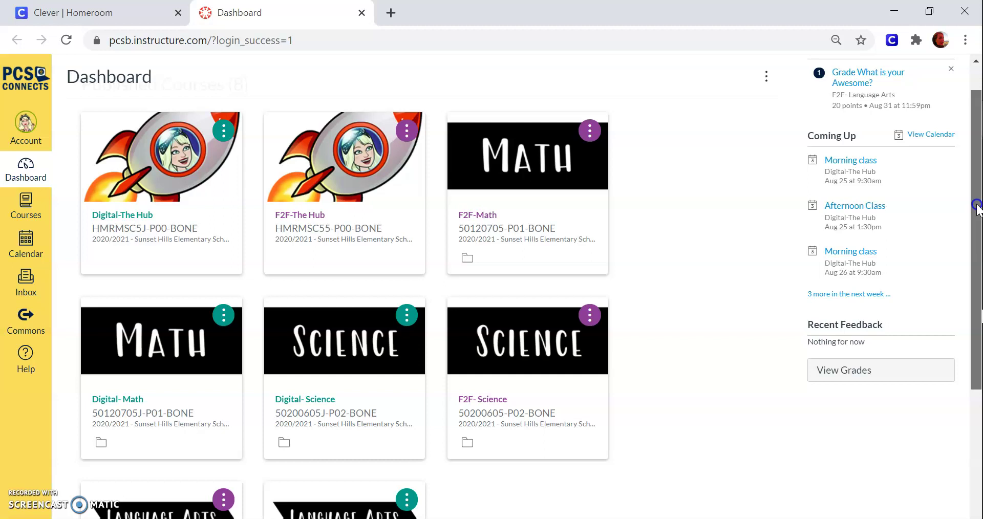
{"action": "mouse_move", "coordinate": [977, 210]}
{"action": "left_mouse_down"}
{"action": "mouse_move", "coordinate": [977, 238]}
{"action": "mouse_move", "coordinate": [977, 207]}
{"action": "left_mouse_up"}
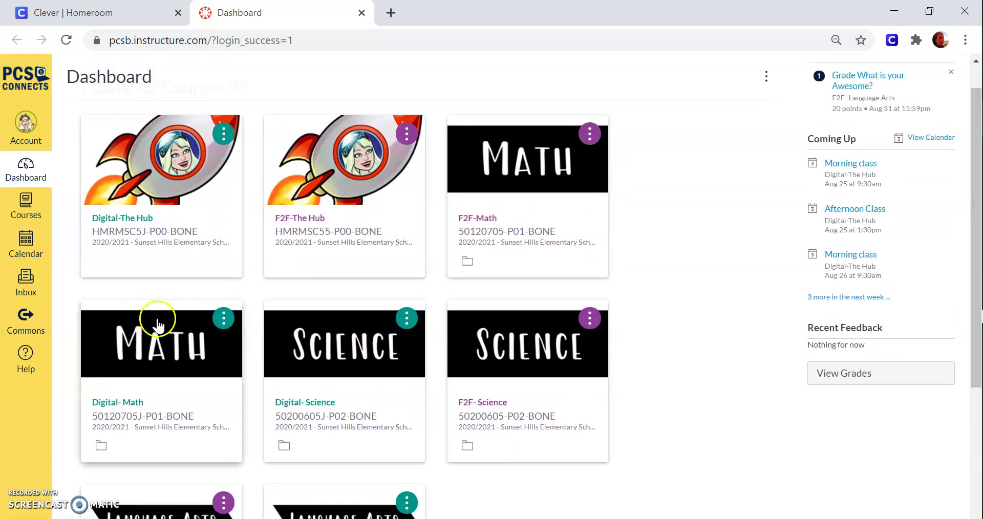
Open the Digital-The Hub course and look over its homeroom welcome page
{"action": "left_click", "coordinate": [186, 179]}
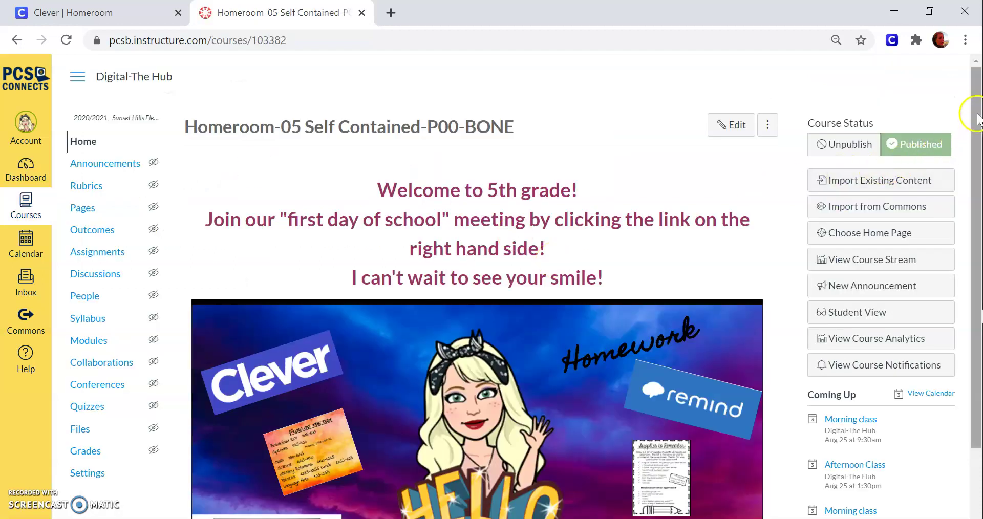
{"action": "left_click_drag", "start_coordinate": [978, 118], "coordinate": [979, 211]}
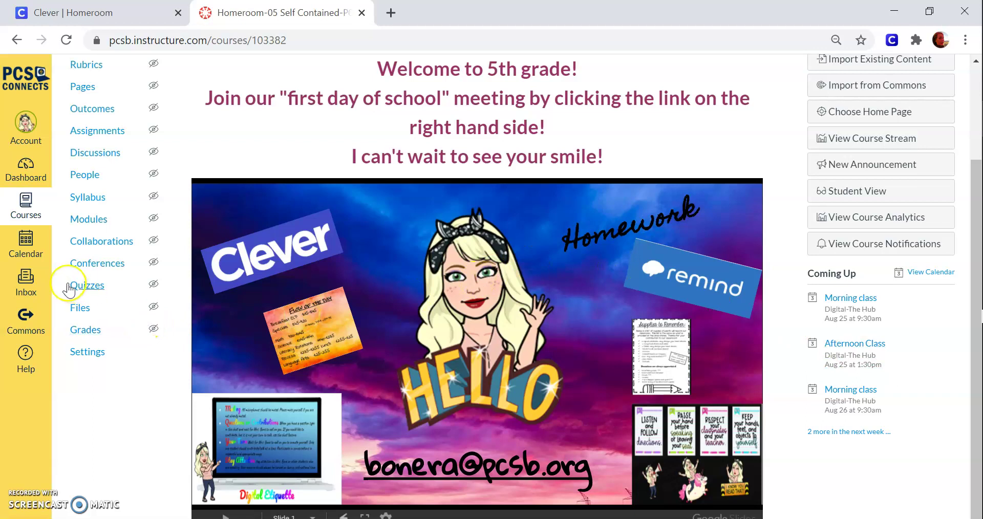
Open the Canvas calendar and view the class events scheduled for late August 2020
{"action": "left_click", "coordinate": [46, 248]}
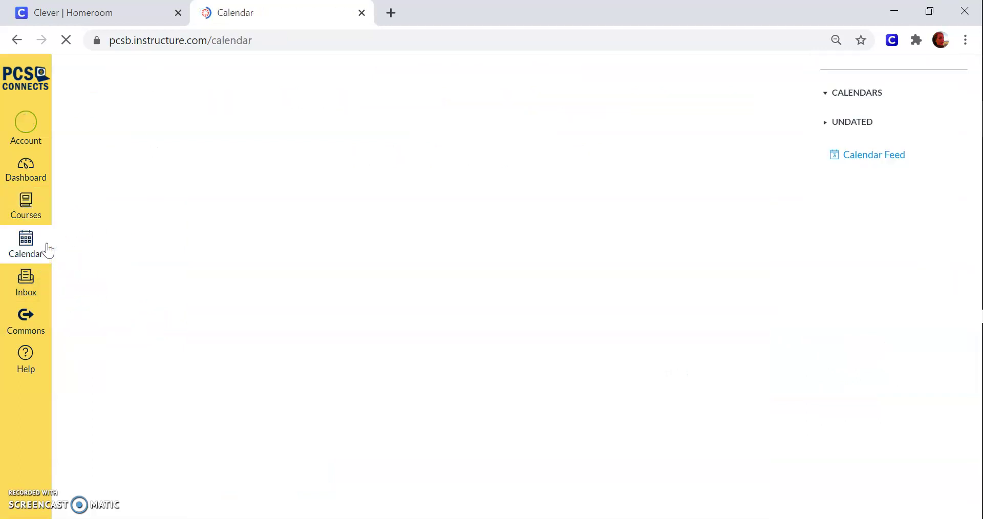
{"action": "left_click", "coordinate": [21, 285]}
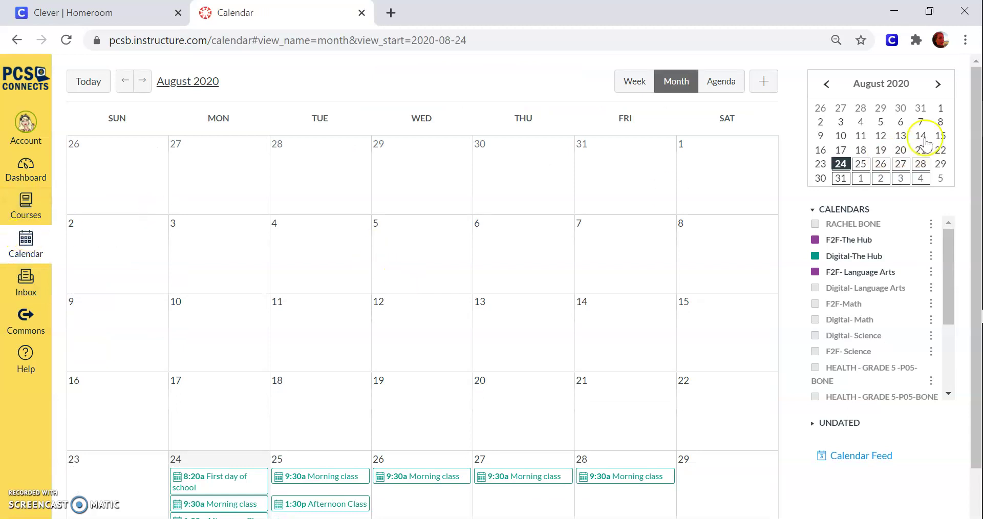
{"action": "left_click_drag", "start_coordinate": [975, 94], "coordinate": [977, 207]}
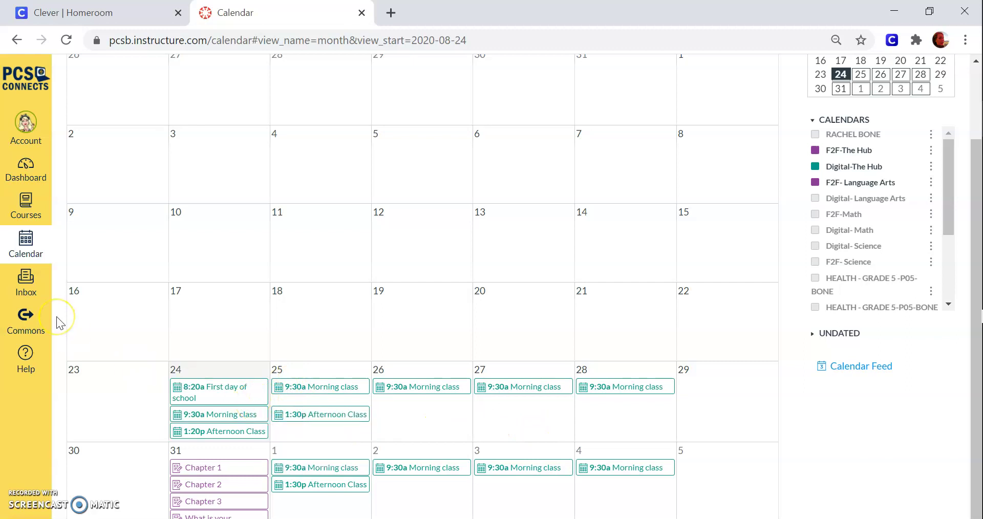
Return to the dashboard and open the F2F- Language Arts course
{"action": "left_click", "coordinate": [33, 168]}
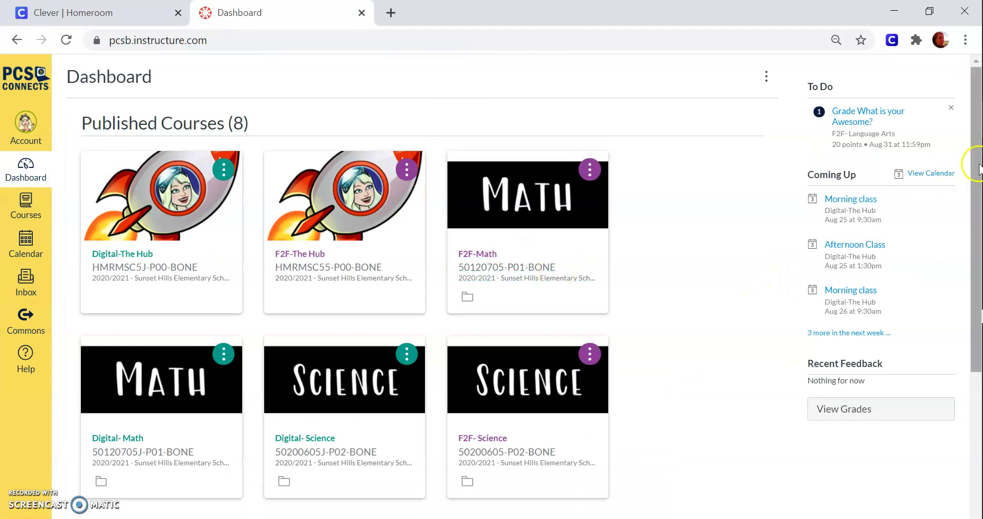
{"action": "left_click_drag", "start_coordinate": [978, 165], "coordinate": [979, 269]}
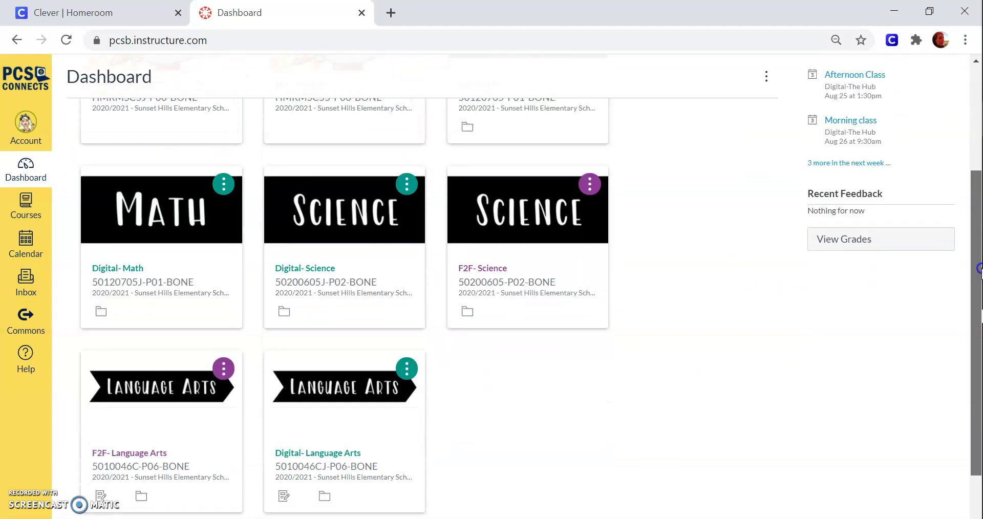
{"action": "left_click", "coordinate": [700, 388]}
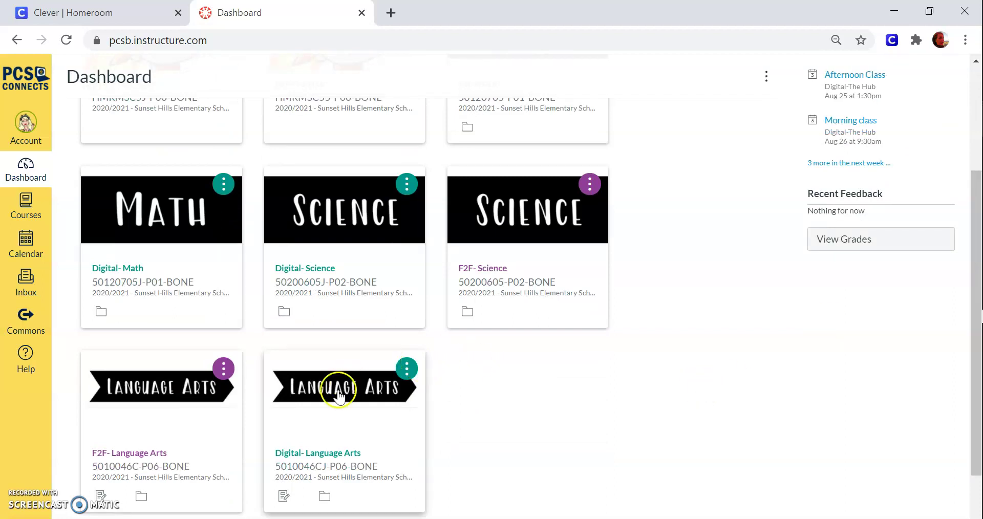
{"action": "left_click", "coordinate": [139, 431]}
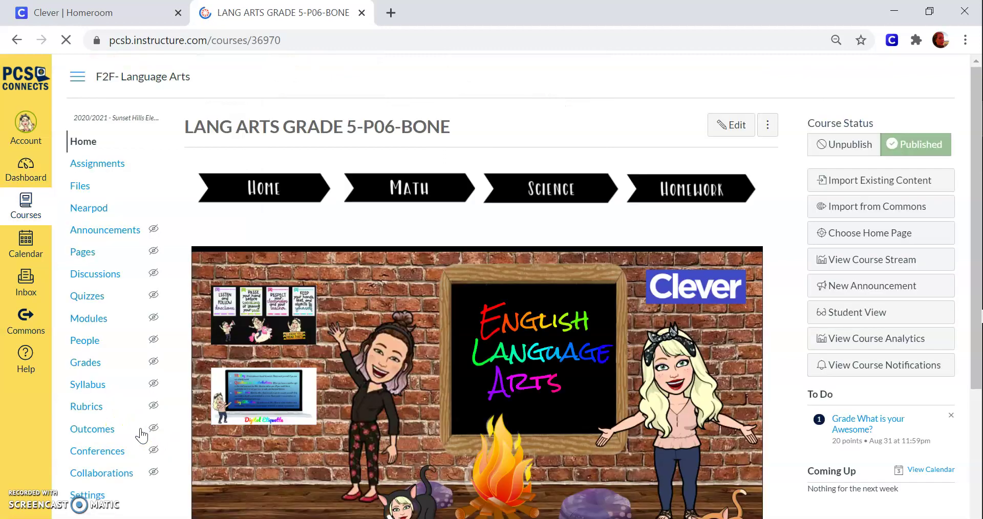
{"action": "left_click", "coordinate": [147, 425]}
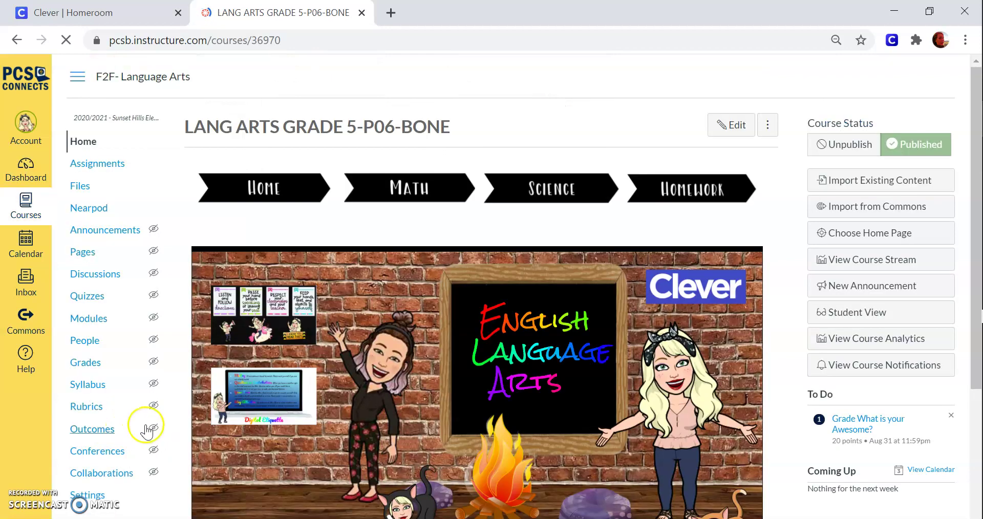
Switch the Language Arts course to Student View and look over its home page
{"action": "left_click", "coordinate": [512, 365]}
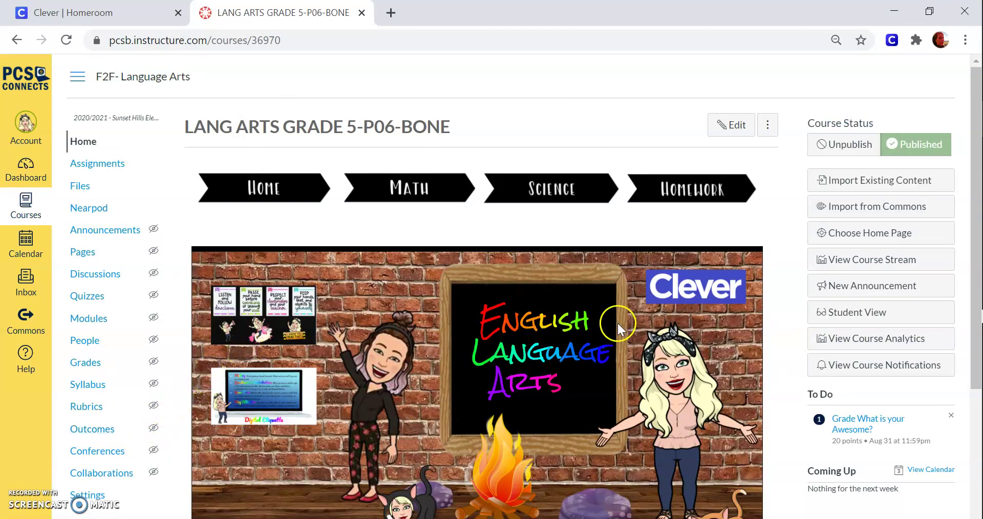
{"action": "left_click", "coordinate": [872, 313]}
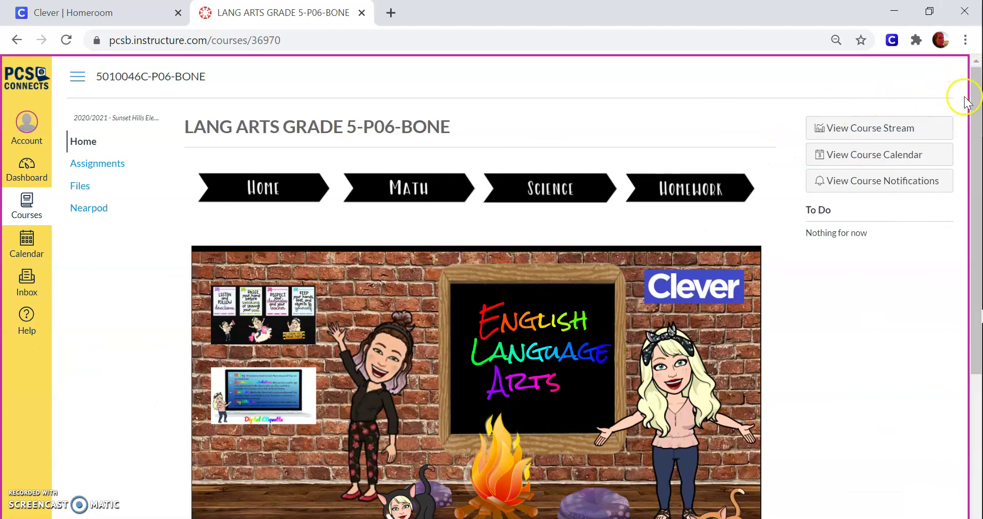
{"action": "left_click_drag", "start_coordinate": [973, 103], "coordinate": [974, 120]}
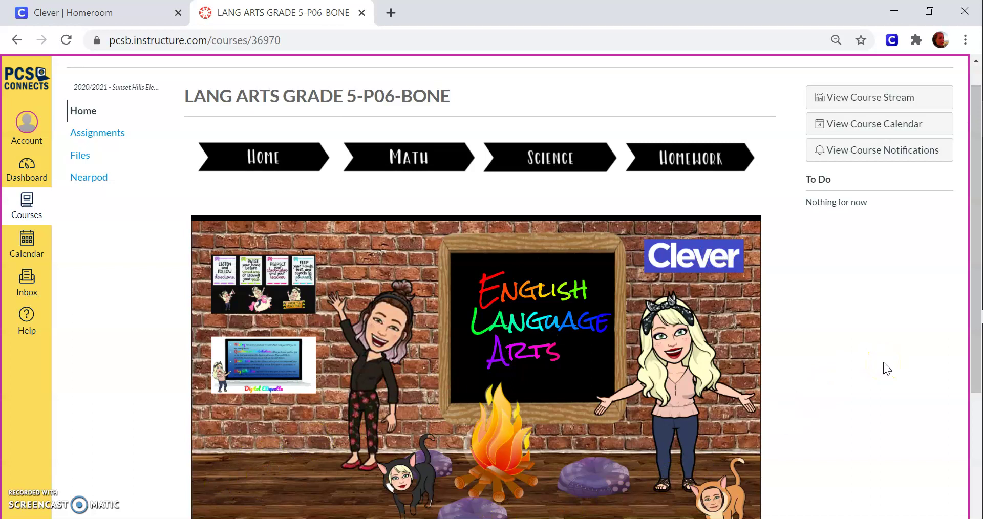
{"action": "left_click", "coordinate": [856, 411]}
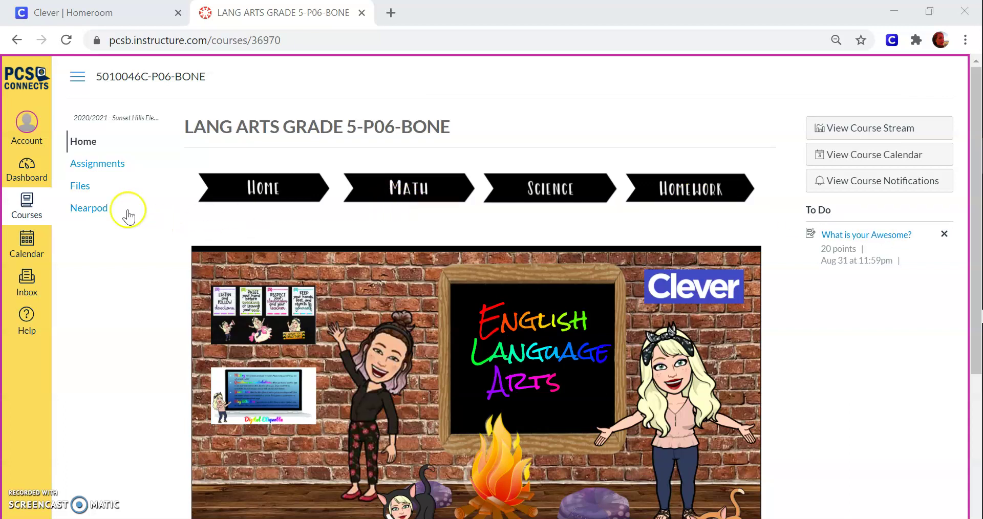
View the course's upcoming assignments and return to the course home page
{"action": "left_click", "coordinate": [108, 172]}
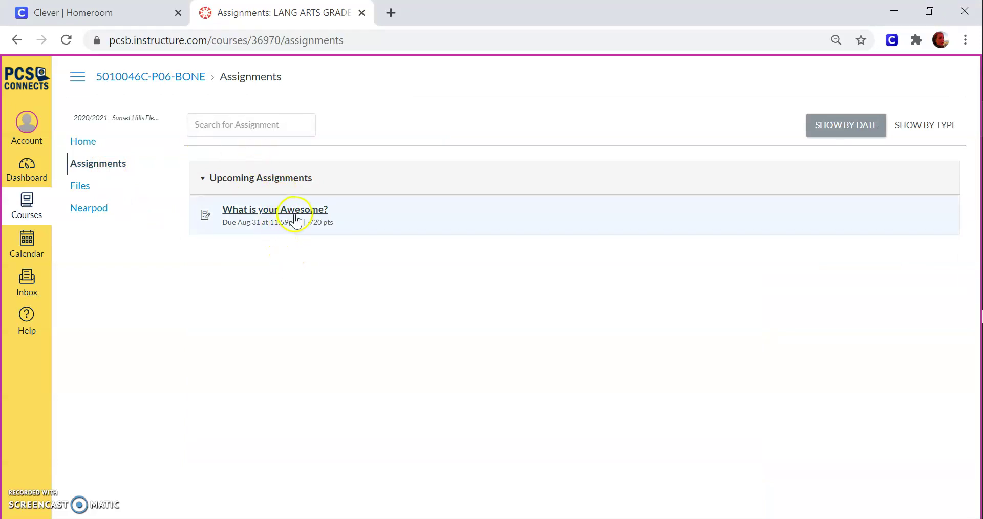
{"action": "left_click", "coordinate": [83, 146]}
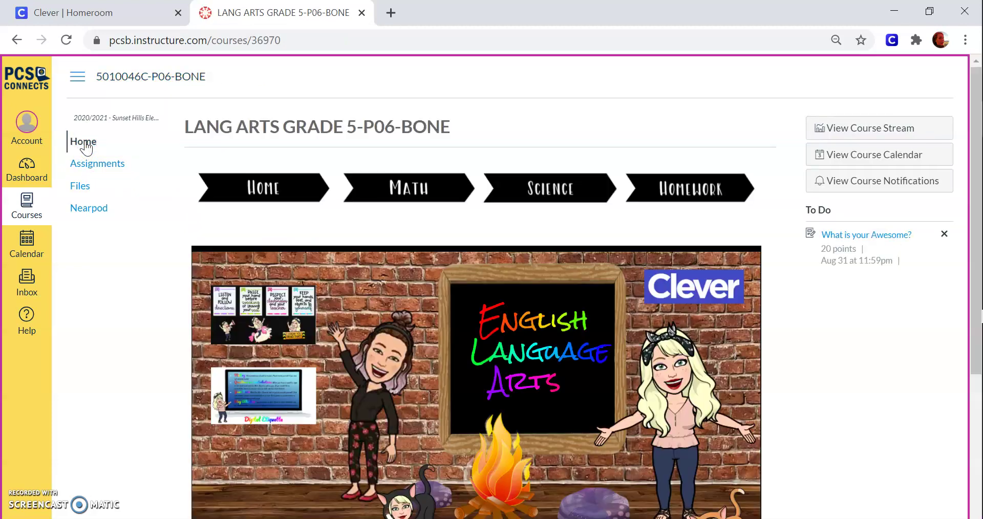
Open the "What is your Awesome?" assignment and download its attached PDF
{"action": "left_click", "coordinate": [868, 239]}
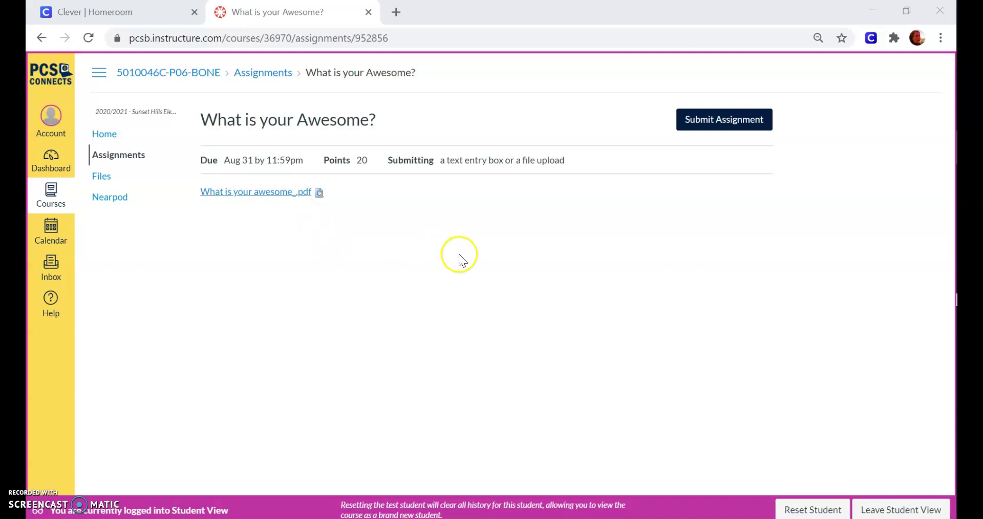
{"action": "left_click", "coordinate": [268, 196]}
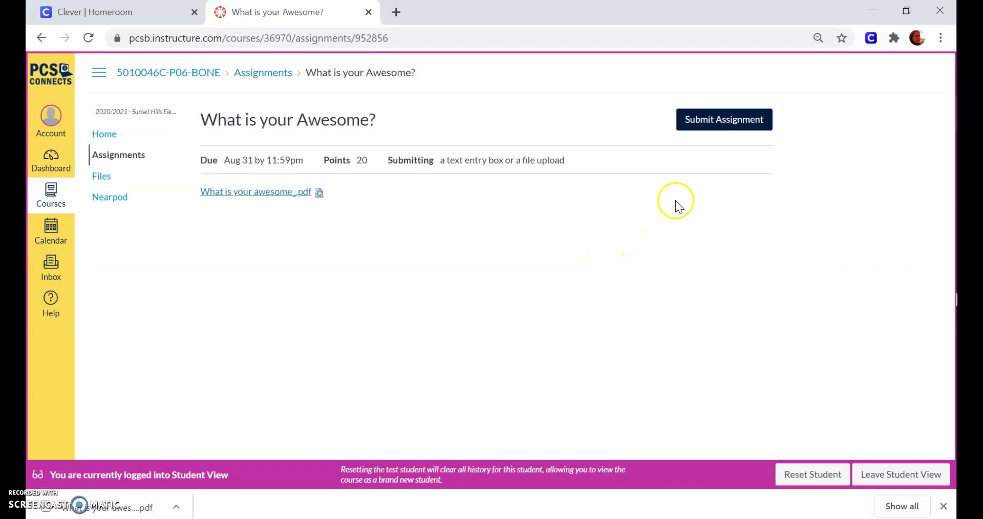
Submit the downloaded "What is your awesome_ (4).pdf" as a file upload for the assignment
{"action": "left_click", "coordinate": [733, 123]}
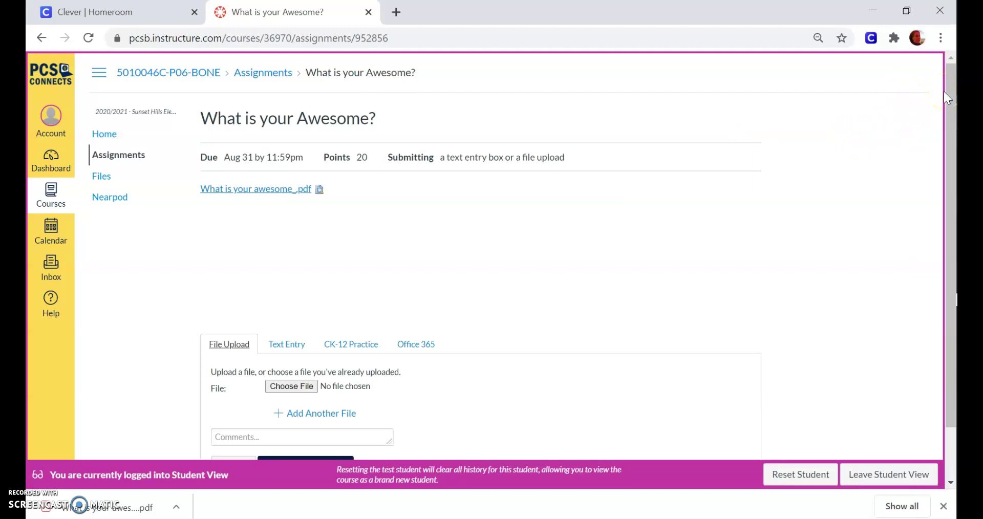
{"action": "left_click_drag", "start_coordinate": [945, 94], "coordinate": [947, 153]}
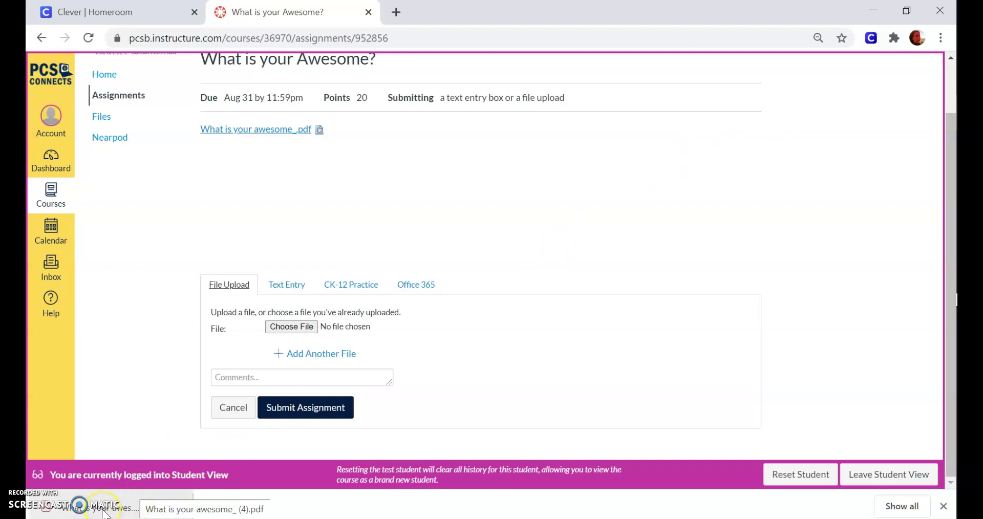
{"action": "left_click_drag", "start_coordinate": [107, 512], "coordinate": [300, 331]}
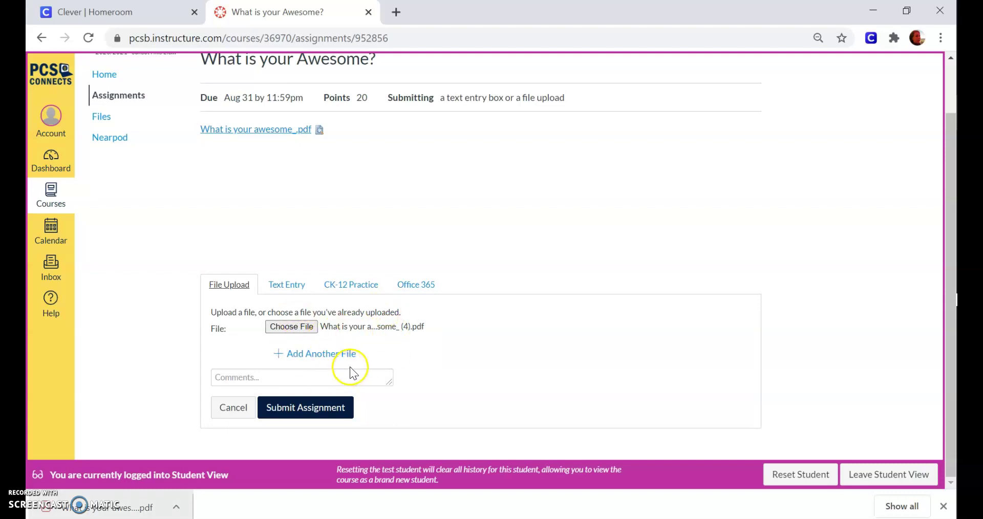
{"action": "left_click", "coordinate": [330, 415]}
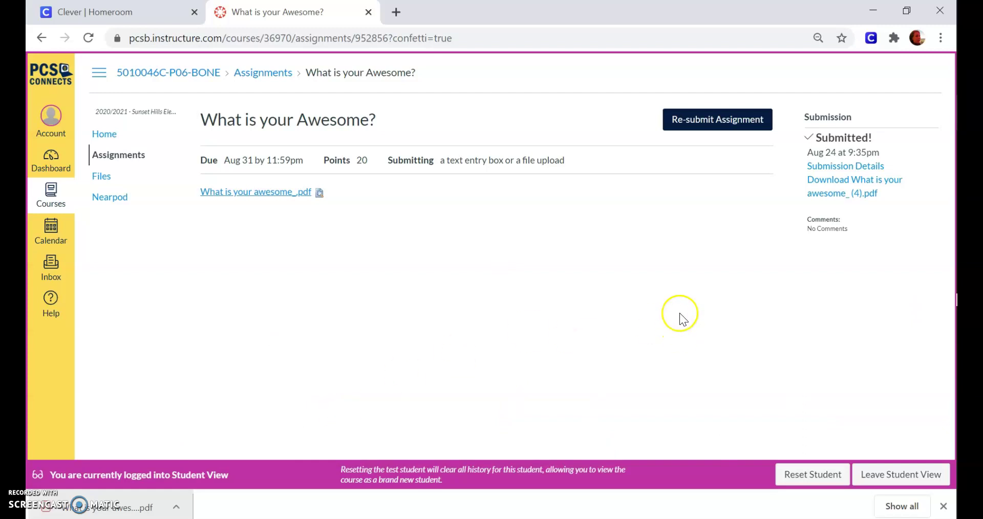
Open the feedback preview of the submitted PDF from its submission details and show it in full screen
{"action": "left_click", "coordinate": [844, 174]}
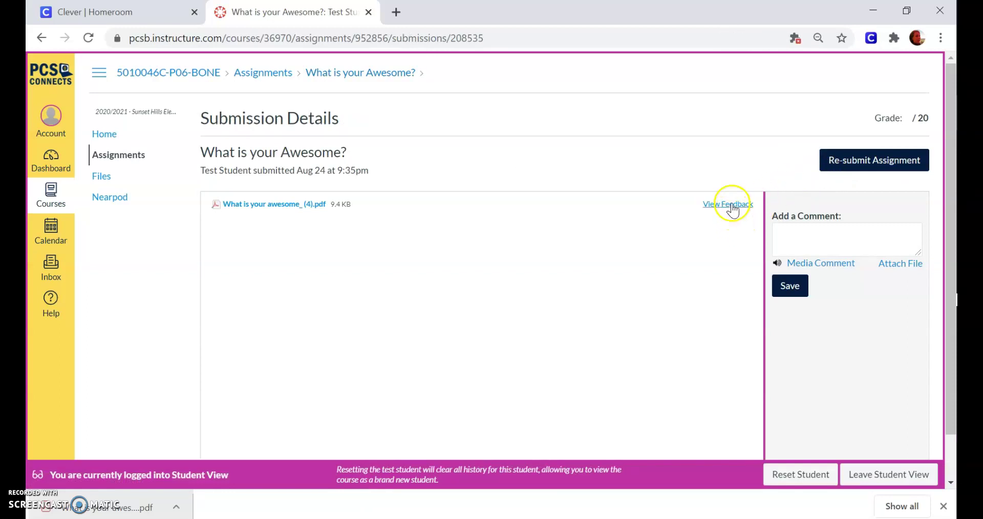
{"action": "left_click", "coordinate": [732, 206]}
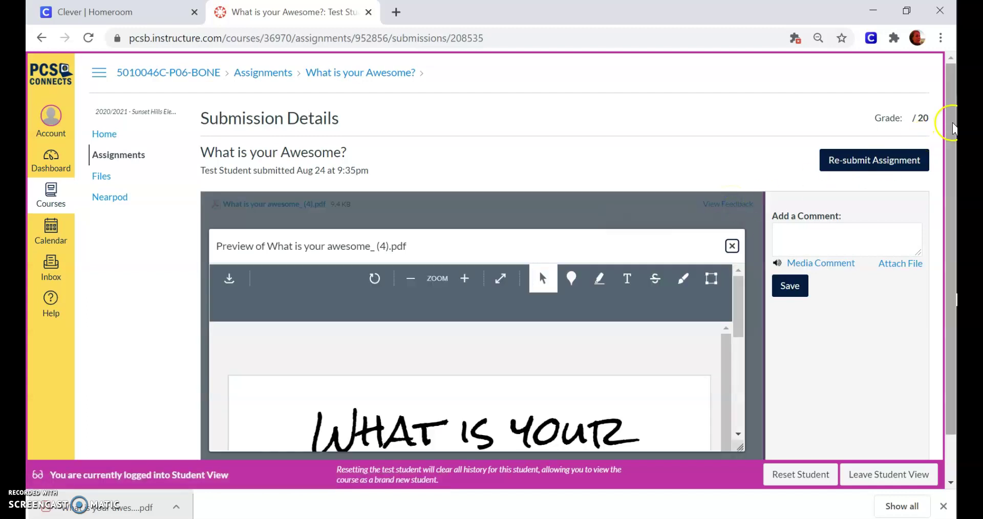
{"action": "left_click_drag", "start_coordinate": [953, 129], "coordinate": [954, 142]}
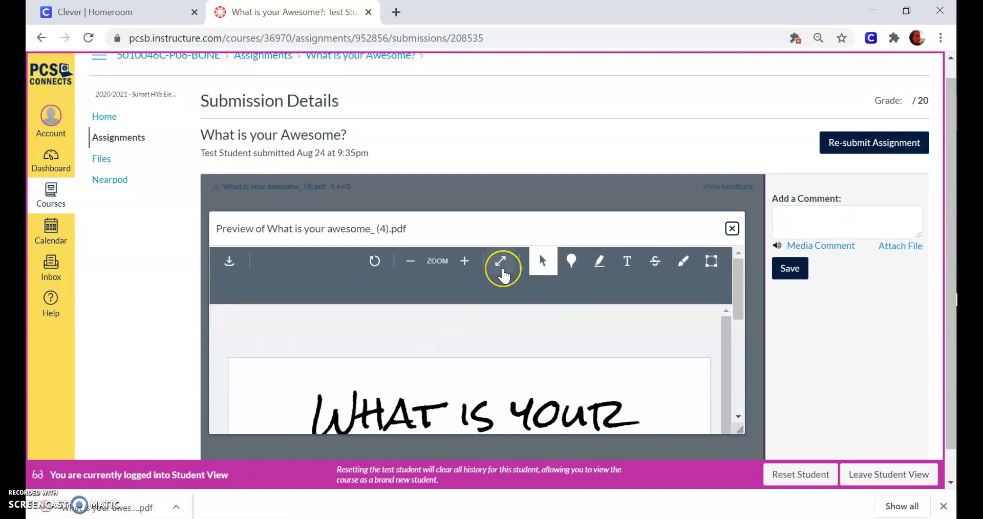
{"action": "left_click", "coordinate": [503, 270]}
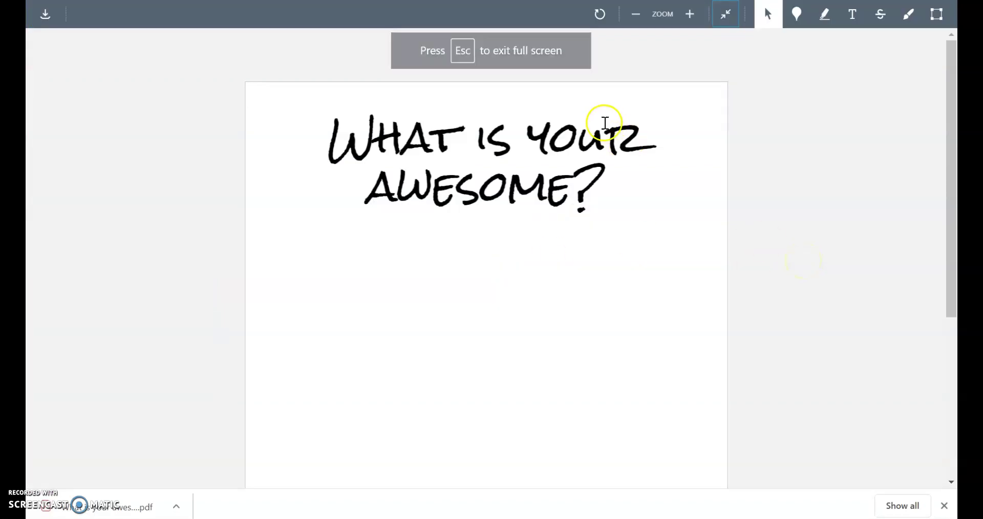
{"action": "left_click_drag", "start_coordinate": [955, 81], "coordinate": [956, 95]}
{"action": "mouse_move", "coordinate": [850, 6]}
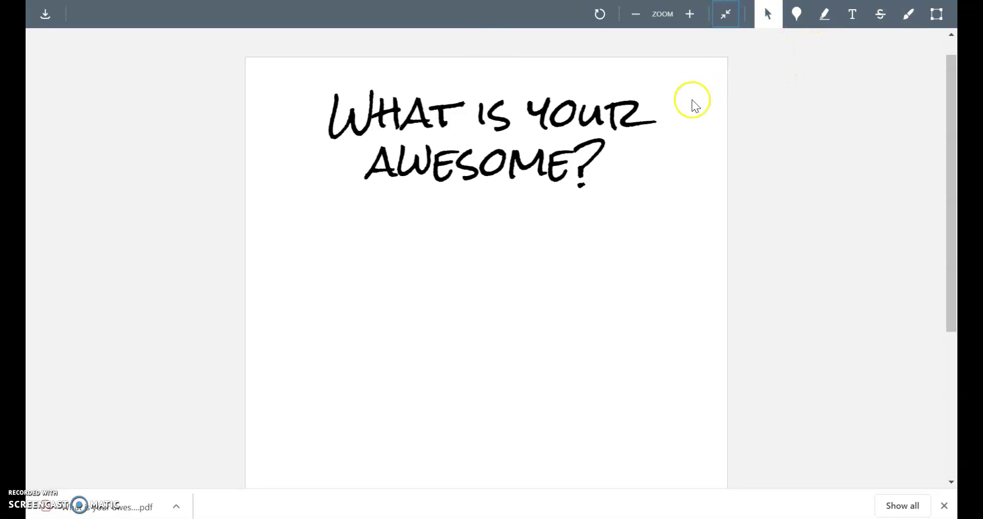
Place a blue point annotation below the page title with the comment "I don't know what this word means."
{"action": "left_click", "coordinate": [797, 21]}
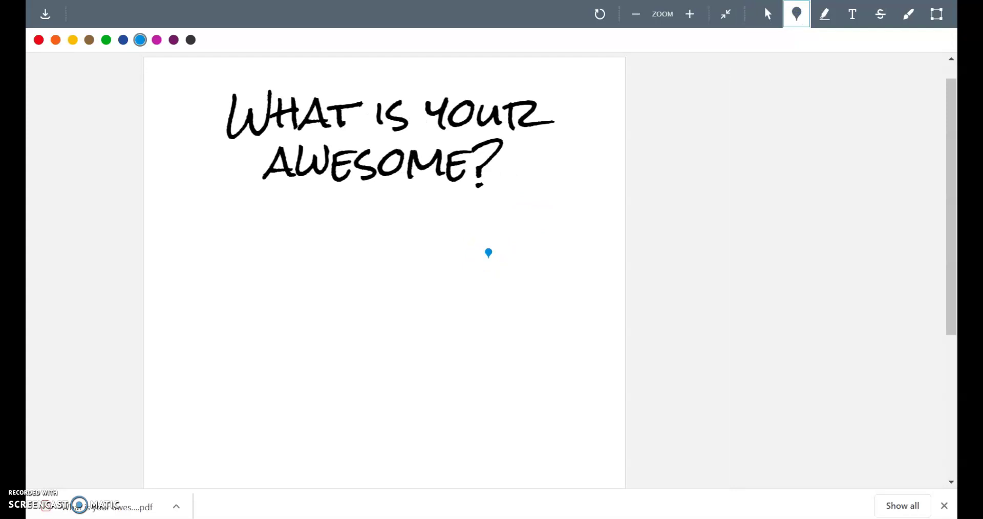
{"action": "left_click_drag", "start_coordinate": [489, 253], "coordinate": [486, 185]}
{"action": "left_click", "coordinate": [496, 289]}
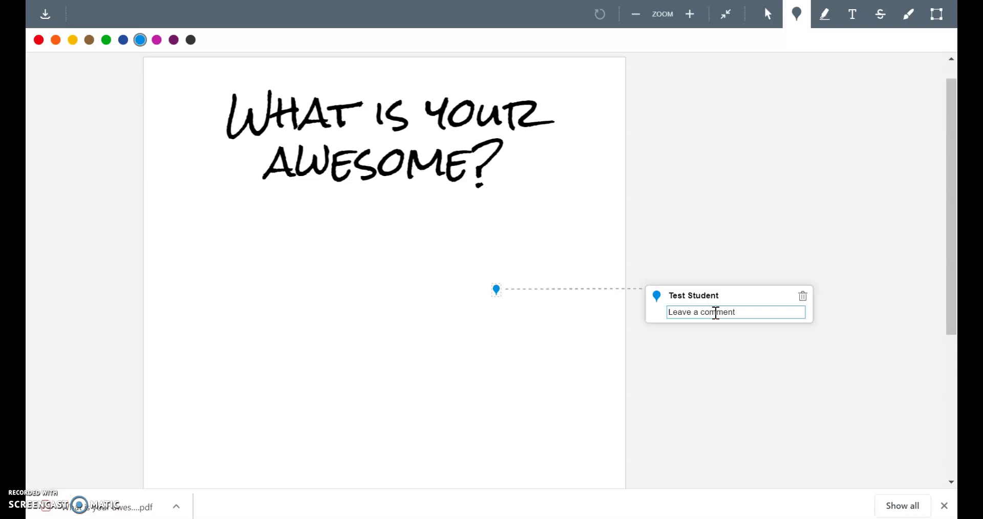
{"action": "type", "text": "I don't know what this word means"}
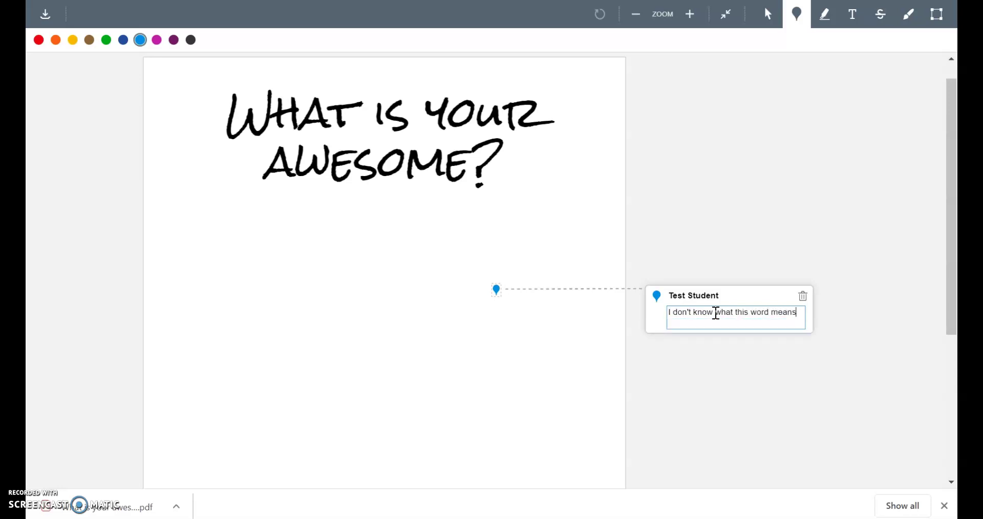
{"action": "type", "text": "."}
{"action": "left_click", "coordinate": [767, 233]}
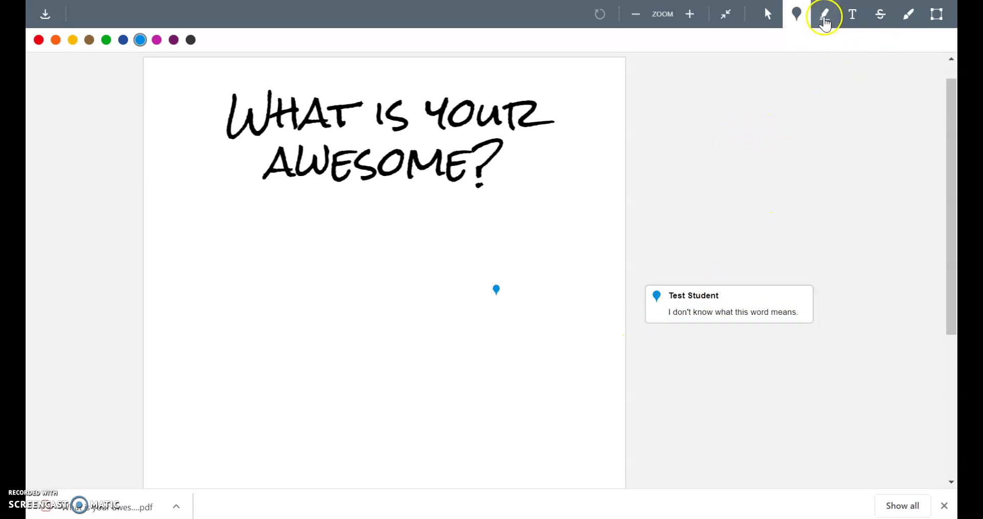
{"action": "left_click", "coordinate": [824, 15]}
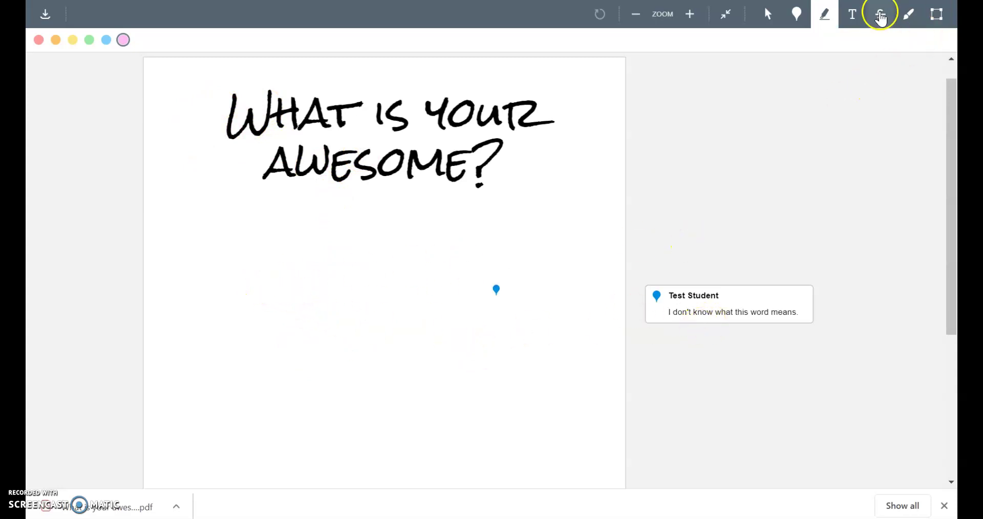
{"action": "left_click", "coordinate": [880, 20]}
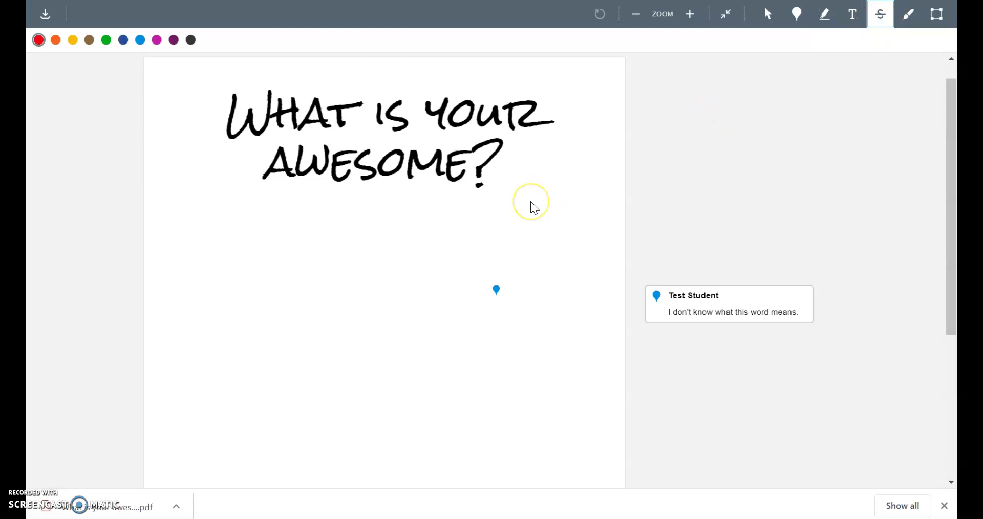
{"action": "left_click", "coordinate": [351, 322]}
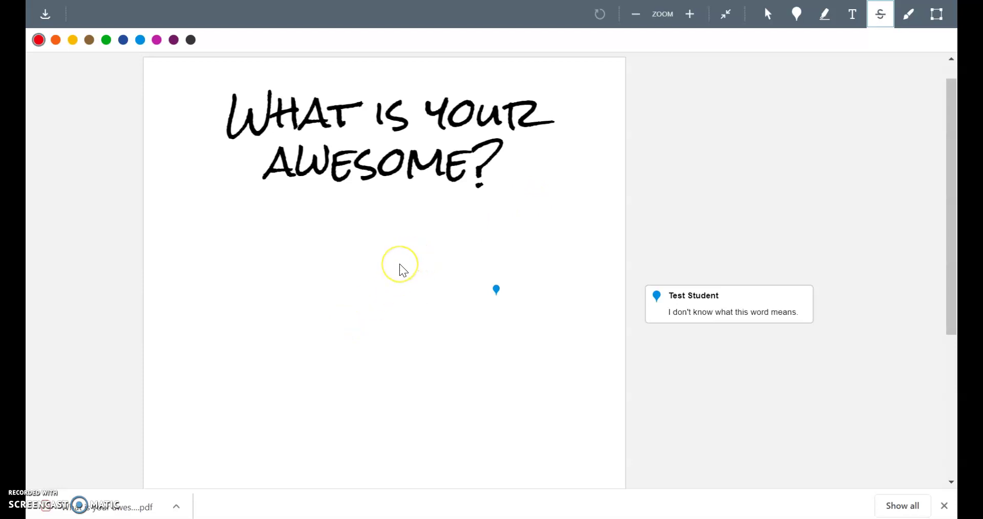
Draw a thick green line, check mark and star freehand on the page, and delete the whole drawing annotation
{"action": "left_click", "coordinate": [910, 20]}
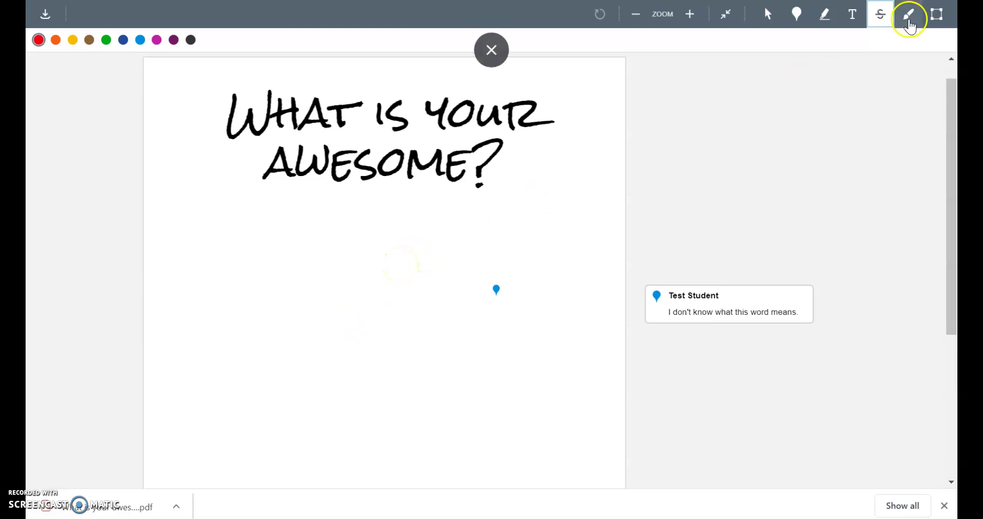
{"action": "left_click", "coordinate": [909, 19]}
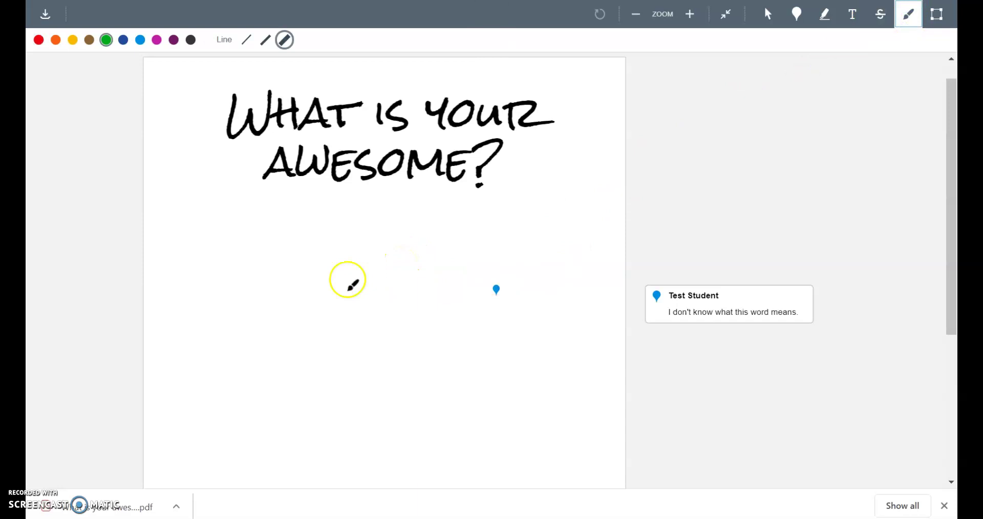
{"action": "left_click_drag", "start_coordinate": [304, 284], "coordinate": [443, 278]}
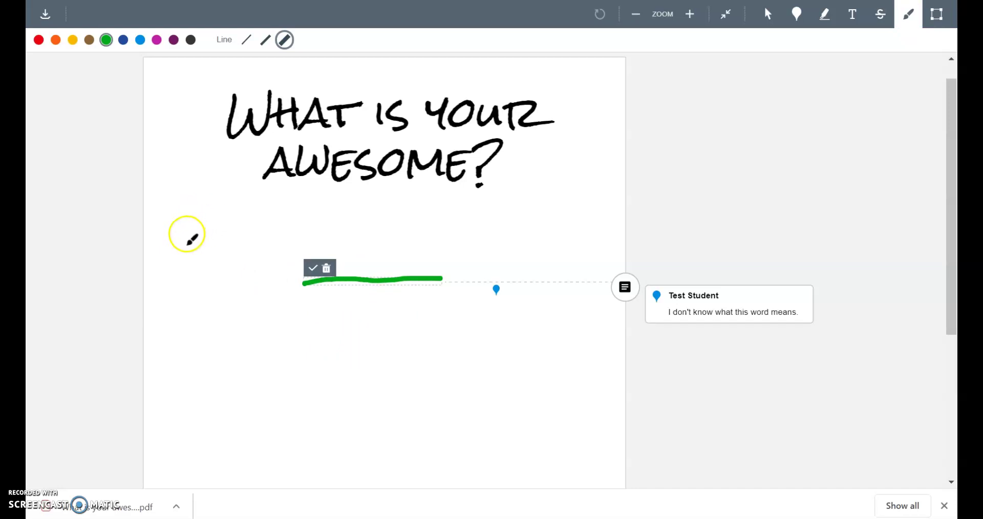
{"action": "mouse_move", "coordinate": [178, 252]}
{"action": "left_mouse_down"}
{"action": "mouse_move", "coordinate": [189, 265]}
{"action": "mouse_move", "coordinate": [229, 154]}
{"action": "left_mouse_up"}
{"action": "mouse_move", "coordinate": [186, 313]}
{"action": "left_mouse_down"}
{"action": "mouse_move", "coordinate": [202, 313]}
{"action": "mouse_move", "coordinate": [174, 313]}
{"action": "mouse_move", "coordinate": [179, 295]}
{"action": "left_mouse_up"}
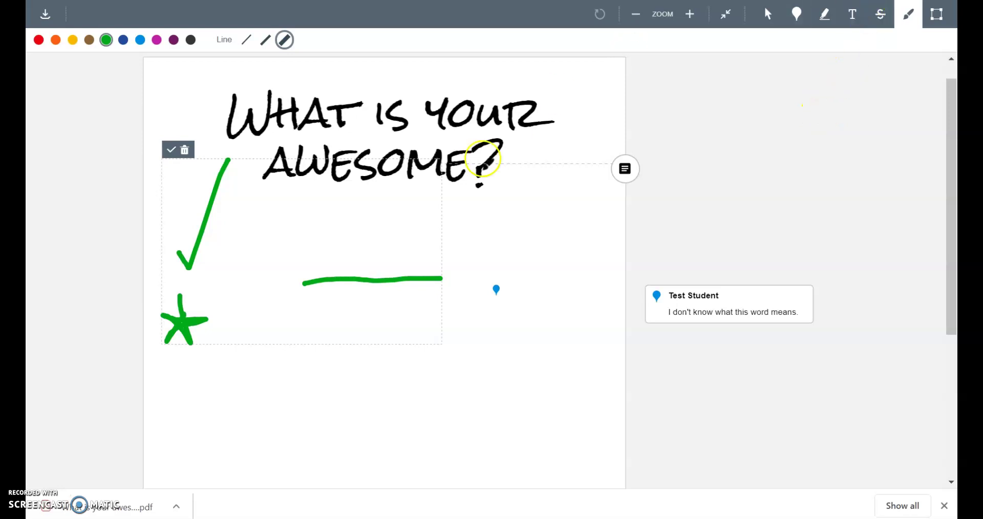
{"action": "left_click", "coordinate": [185, 150]}
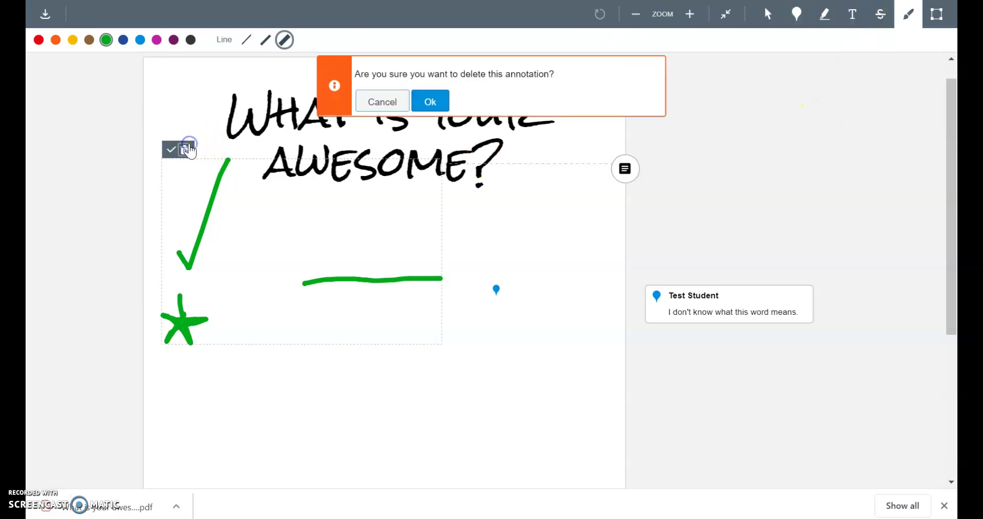
{"action": "left_click", "coordinate": [443, 111]}
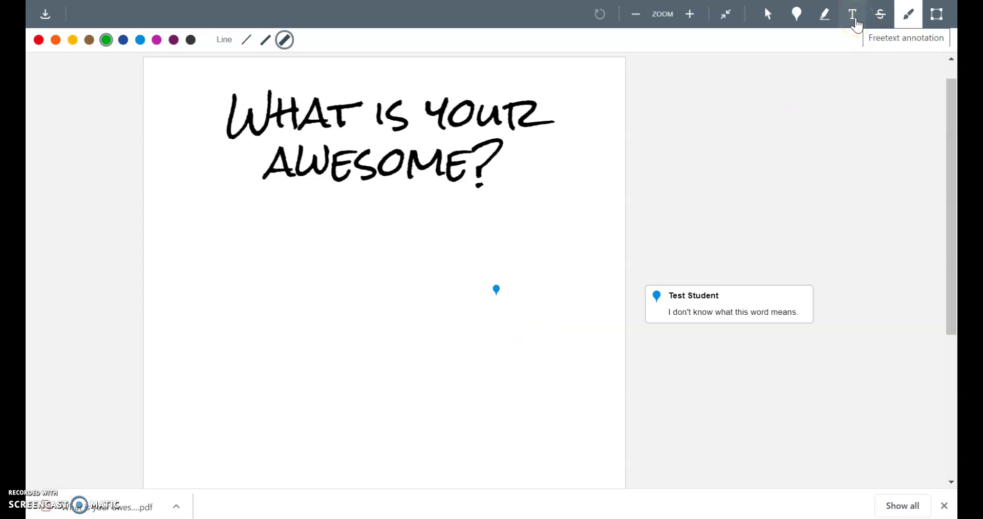
Add a medium-size magenta free-text annotation below the page title reading "I can't wait to show you my awesomeness!!!"
{"action": "left_click", "coordinate": [856, 21]}
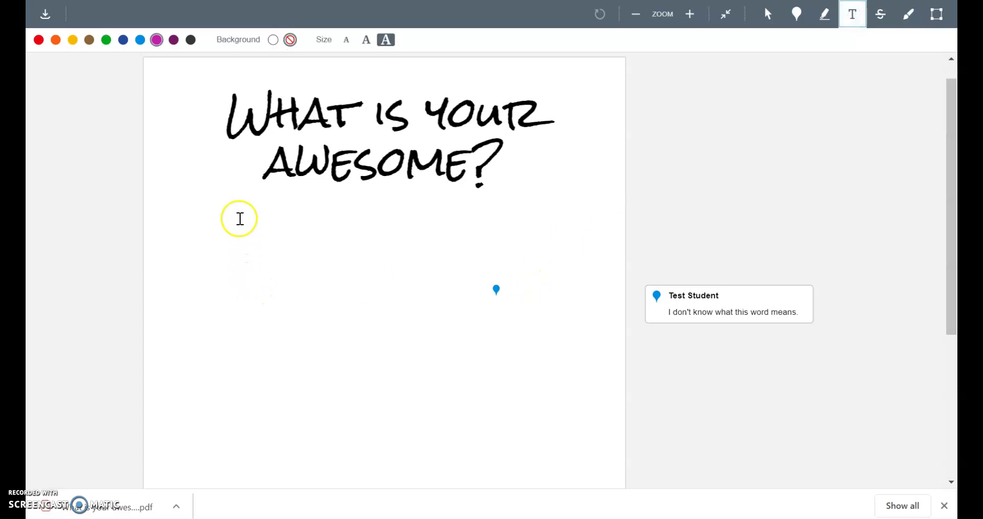
{"action": "left_click", "coordinate": [256, 226]}
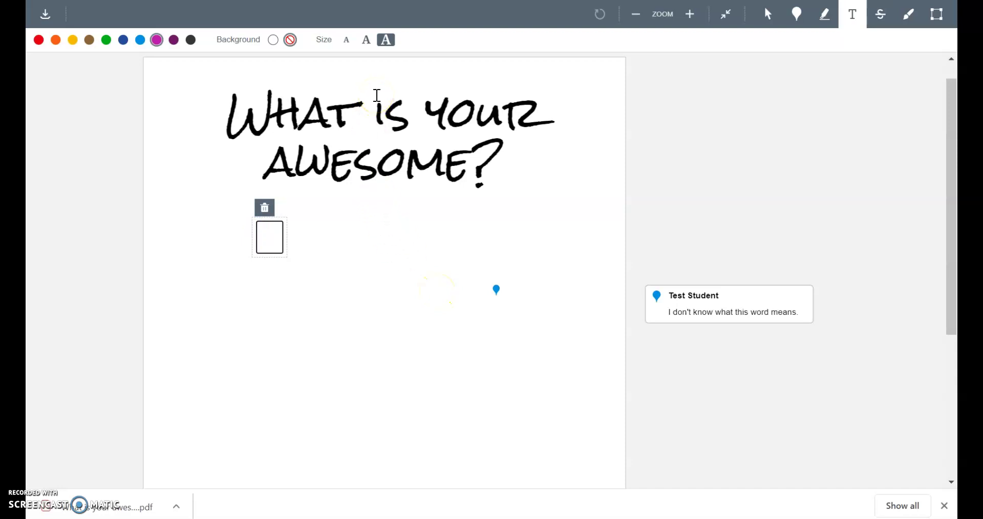
{"action": "left_click", "coordinate": [370, 43]}
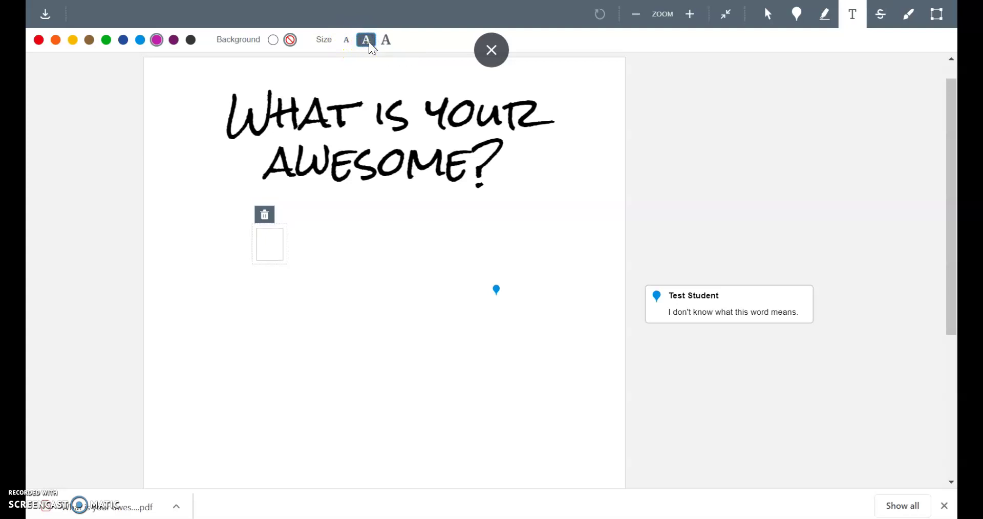
{"action": "left_click", "coordinate": [271, 241]}
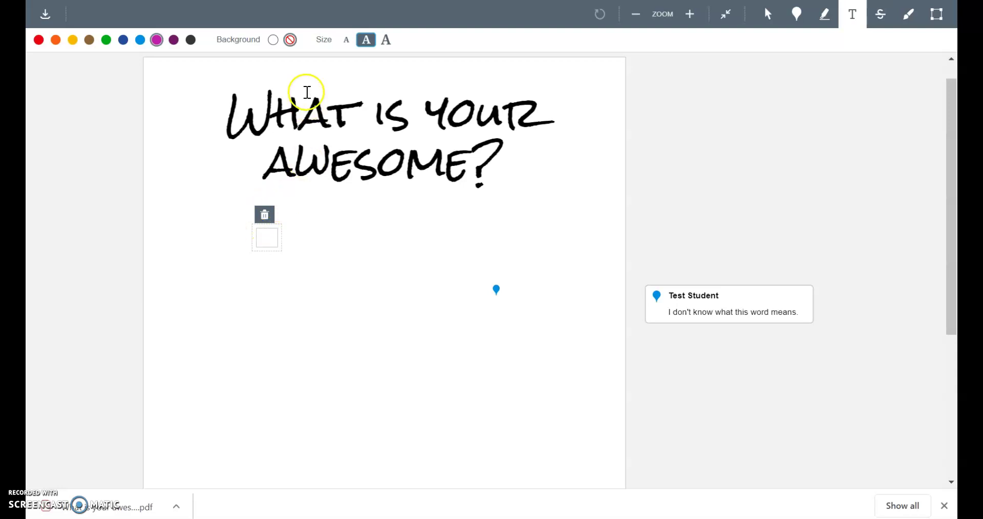
{"action": "left_click", "coordinate": [270, 239]}
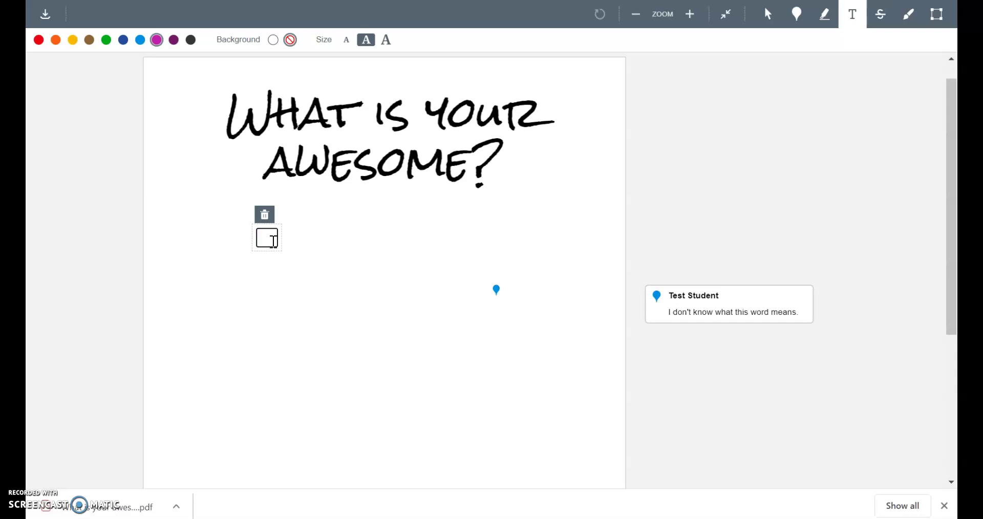
{"action": "type", "text": "I can't w"}
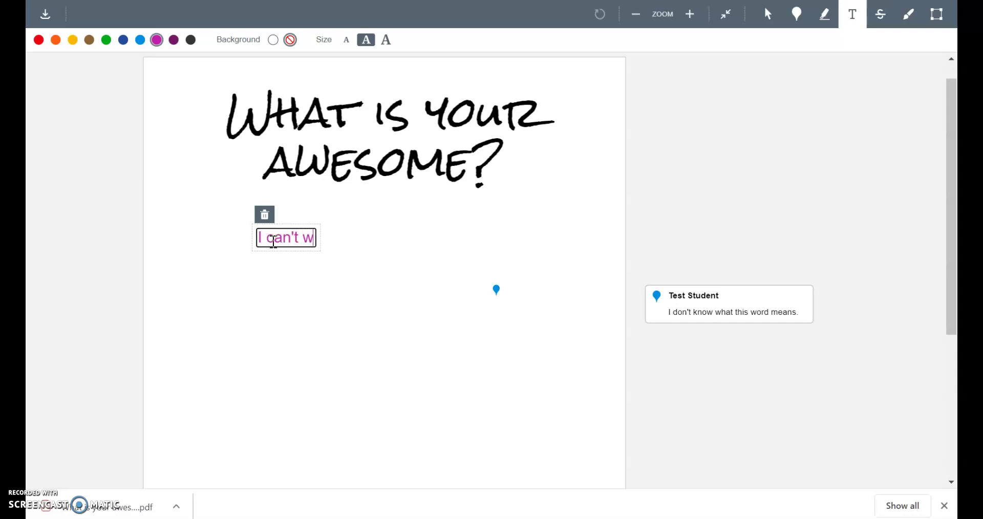
{"action": "type", "text": "ait to sh"}
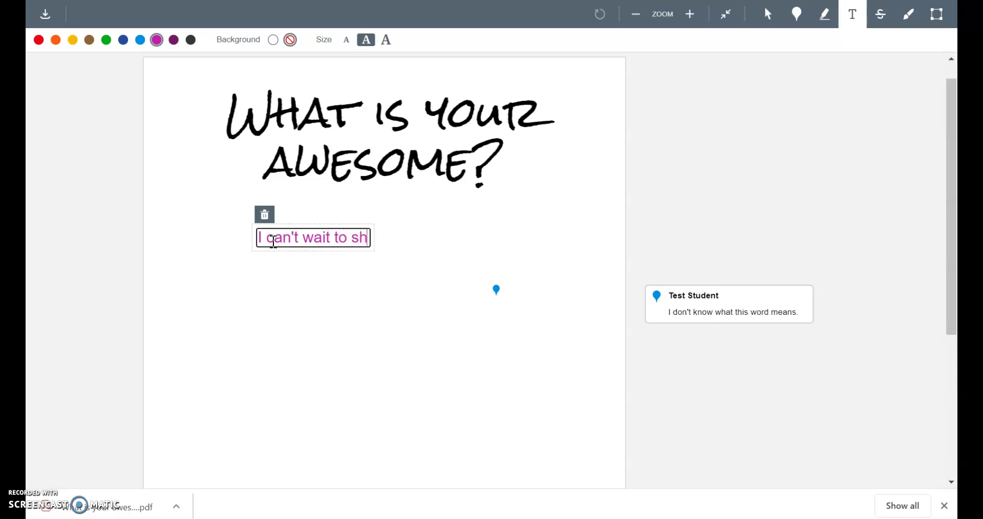
{"action": "type", "text": "ow you my a"}
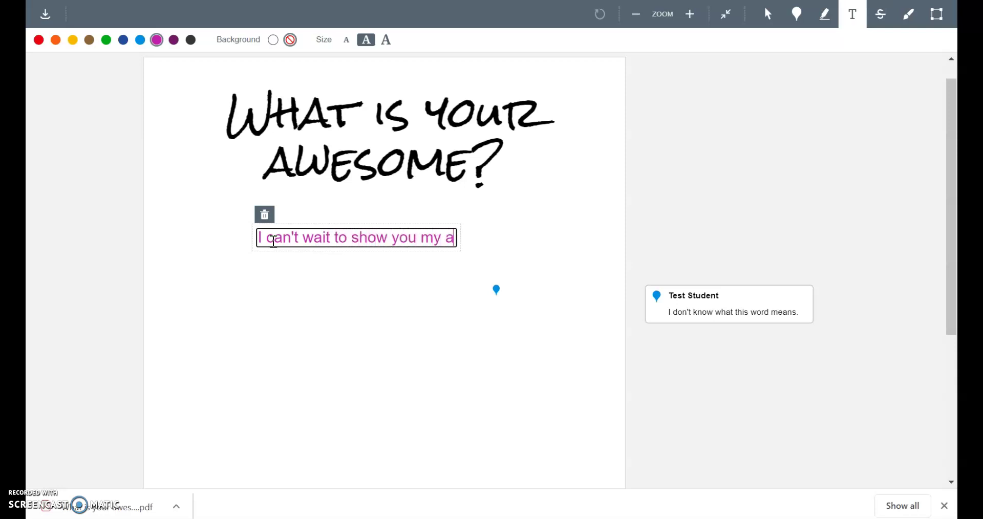
{"action": "type", "text": "wesomene"}
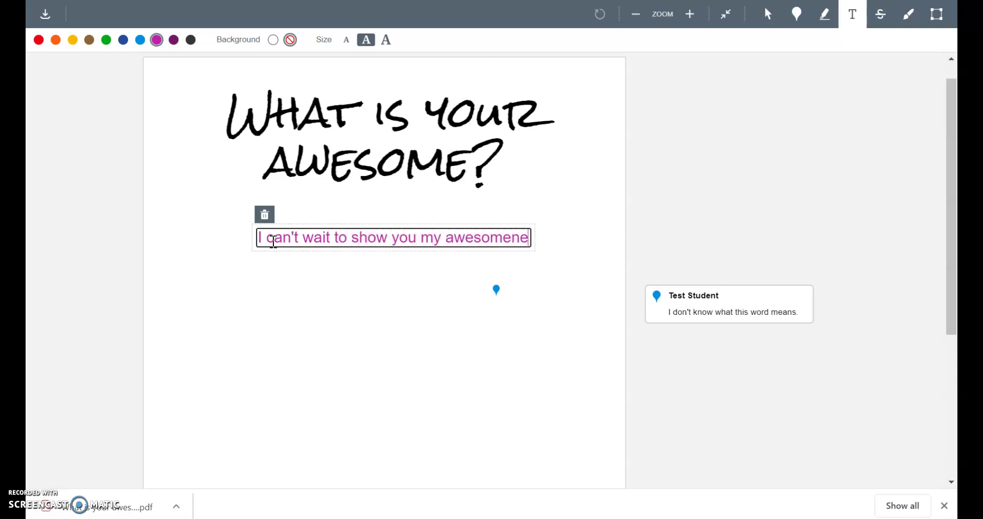
{"action": "type", "text": "ss!!!"}
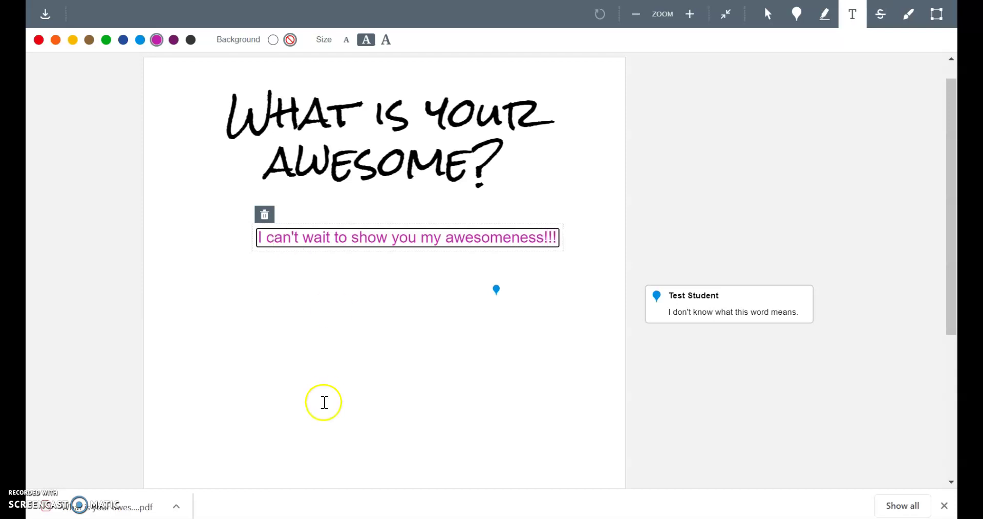
{"action": "left_click", "coordinate": [399, 372]}
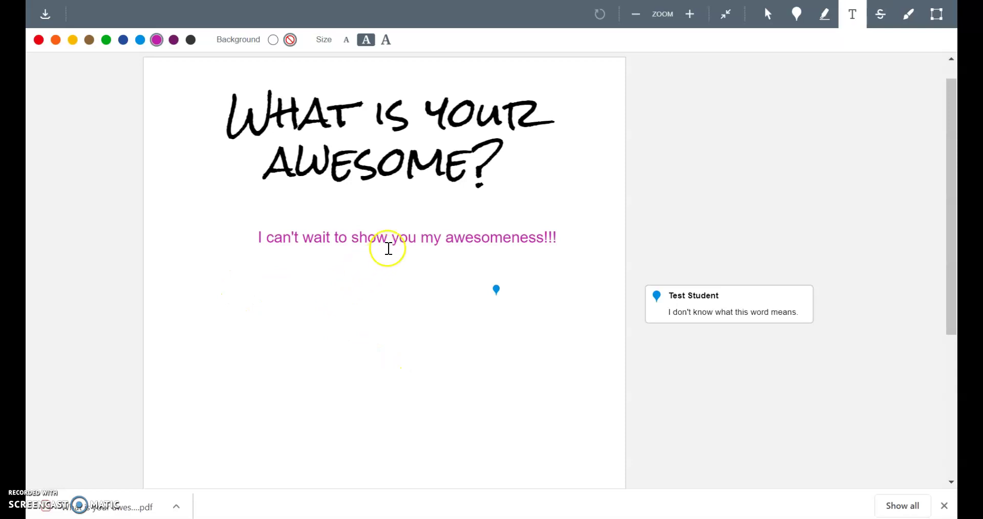
Add an empty line at the end of the magenta text annotation
{"action": "left_click", "coordinate": [391, 241]}
{"action": "left_click", "coordinate": [358, 236]}
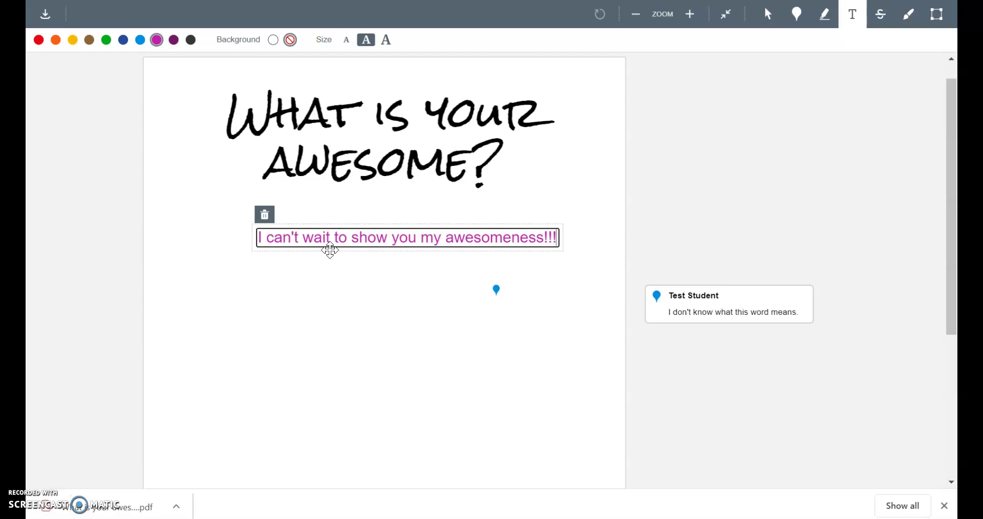
{"action": "key", "text": "Return"}
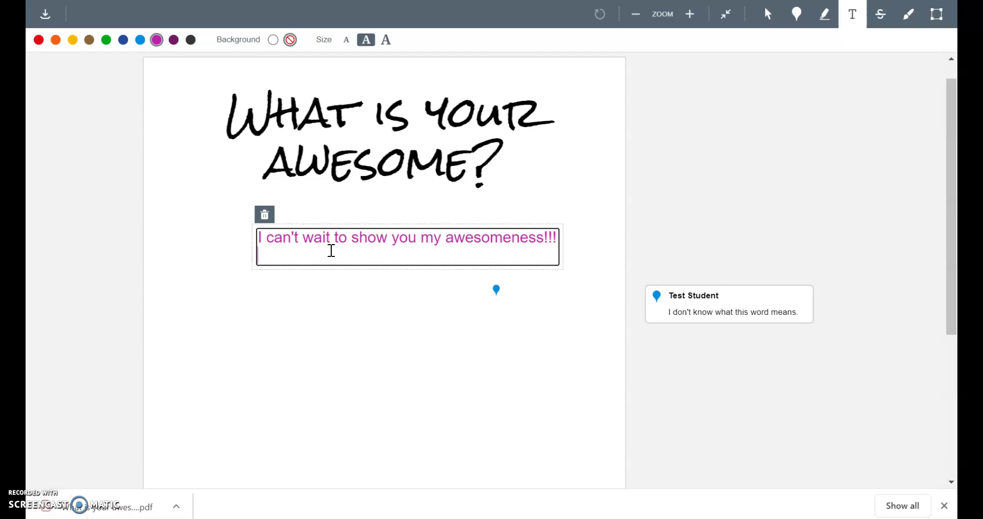
{"action": "left_click", "coordinate": [362, 329]}
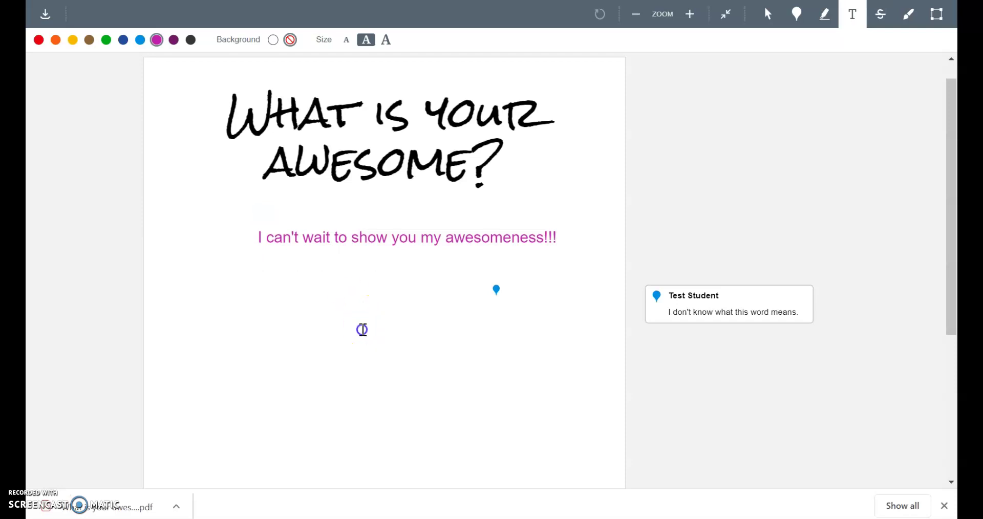
Move the magenta text annotation down the page, below the blue point annotation
{"action": "left_click", "coordinate": [368, 237]}
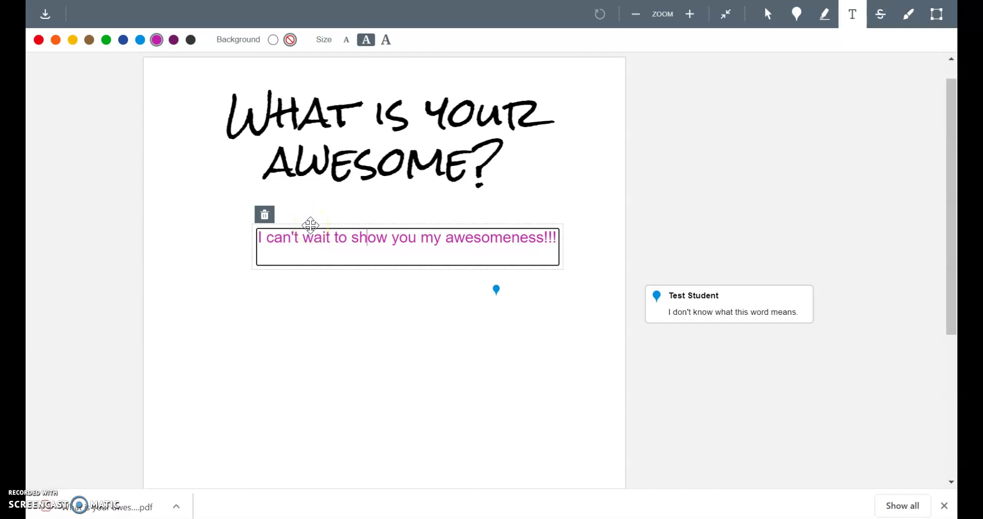
{"action": "left_click", "coordinate": [310, 225]}
{"action": "left_click_drag", "start_coordinate": [311, 225], "coordinate": [365, 415]}
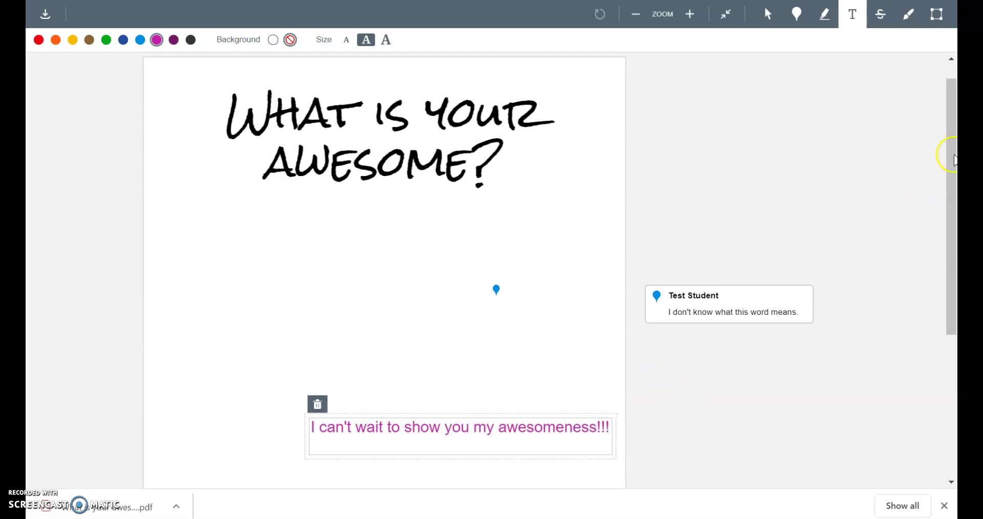
Dismiss the browser's downloads bar and exit the full-screen view of the PDF preview
{"action": "left_click_drag", "start_coordinate": [947, 134], "coordinate": [948, 169]}
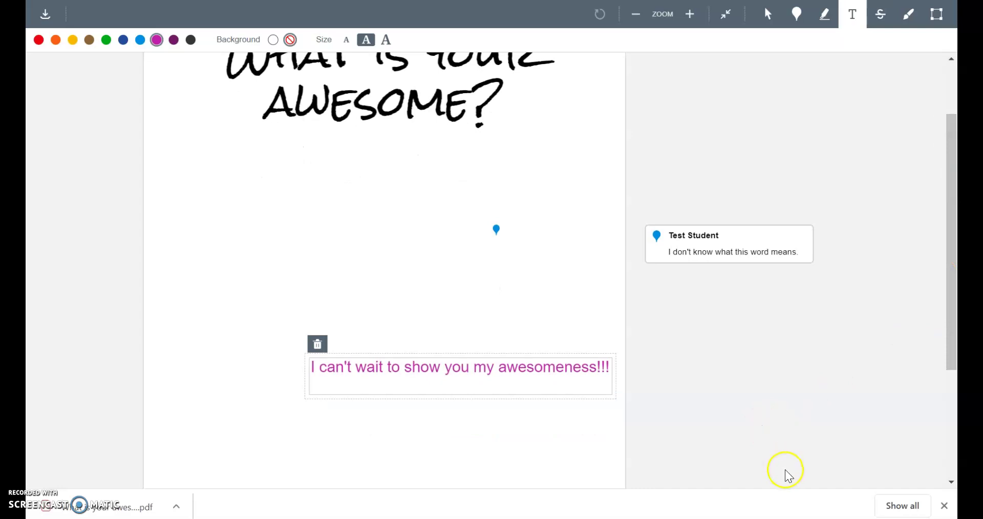
{"action": "left_click", "coordinate": [945, 507]}
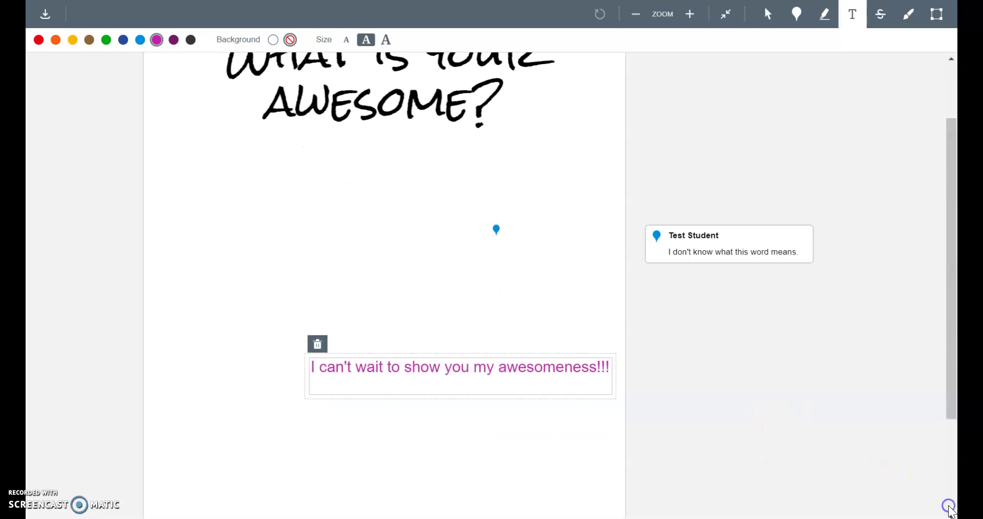
{"action": "left_click_drag", "start_coordinate": [953, 280], "coordinate": [946, 147]}
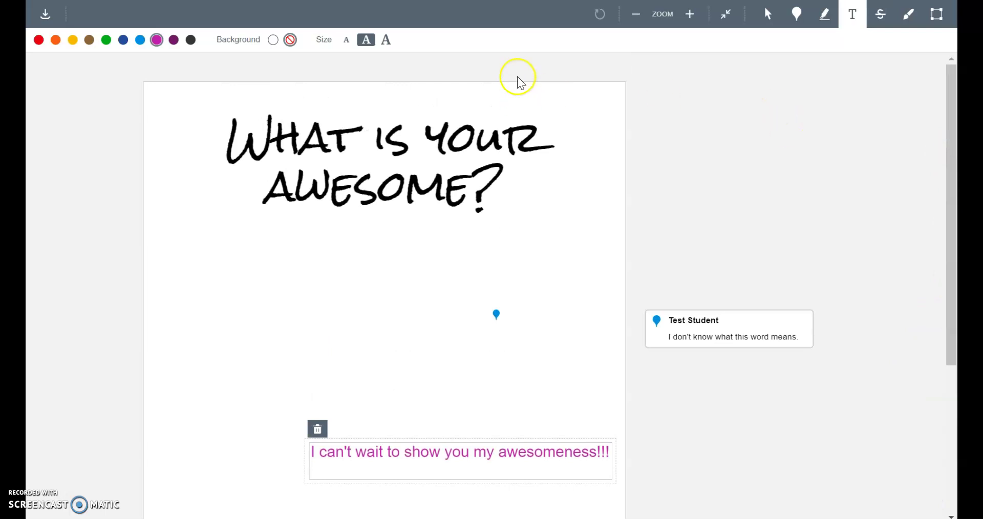
{"action": "mouse_move", "coordinate": [520, 17]}
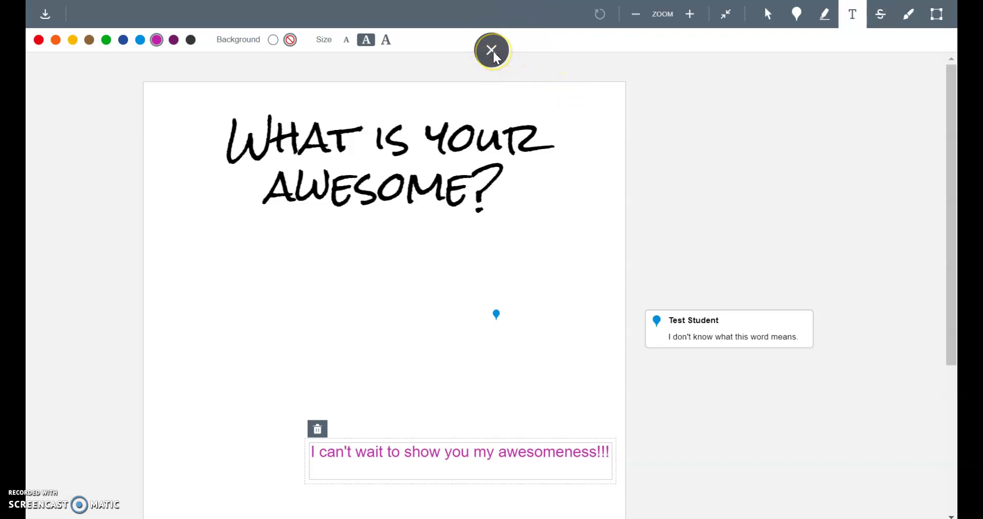
{"action": "left_click", "coordinate": [492, 51]}
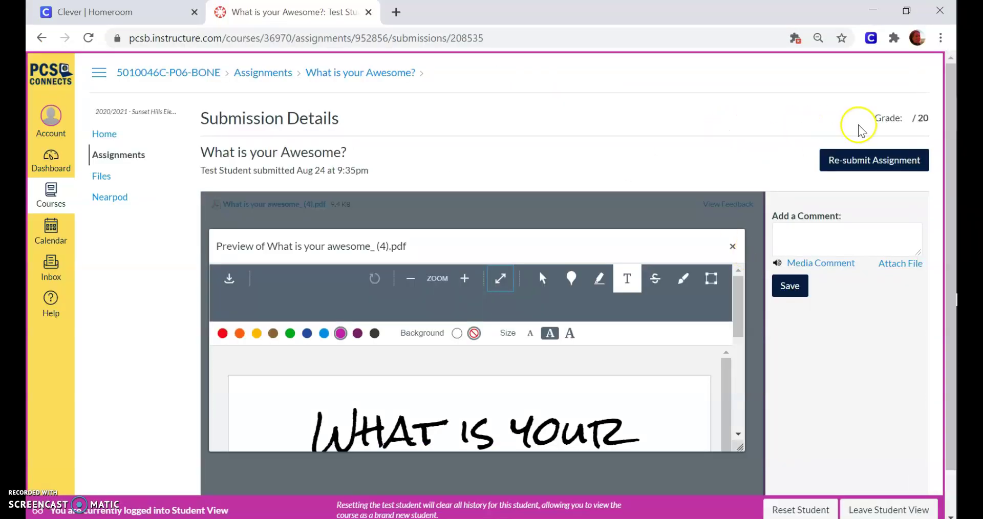
Check the magenta text annotation in the embedded PDF preview and open the assignment's re-submission form
{"action": "scroll", "coordinate": [954, 126], "scroll_direction": "down", "scroll_amount": 1}
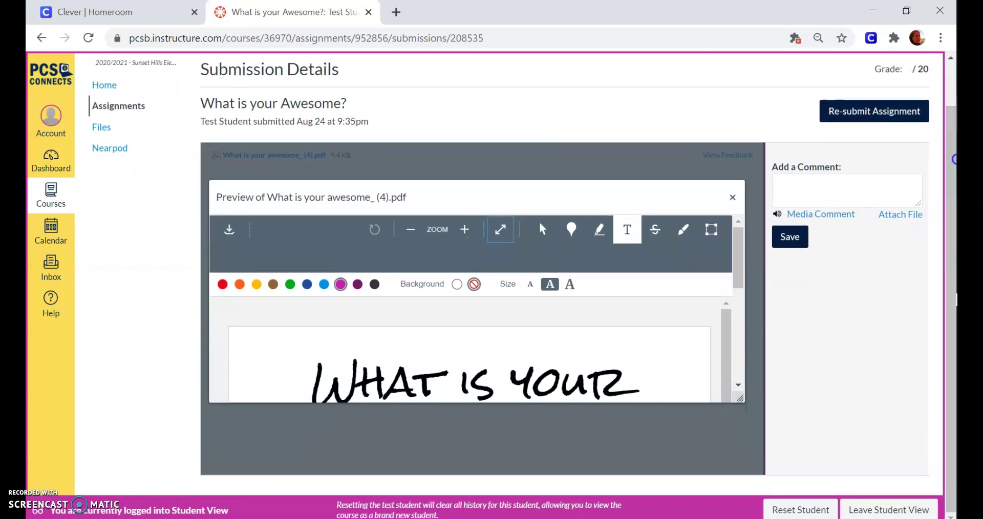
{"action": "left_click_drag", "start_coordinate": [739, 247], "coordinate": [721, 414]}
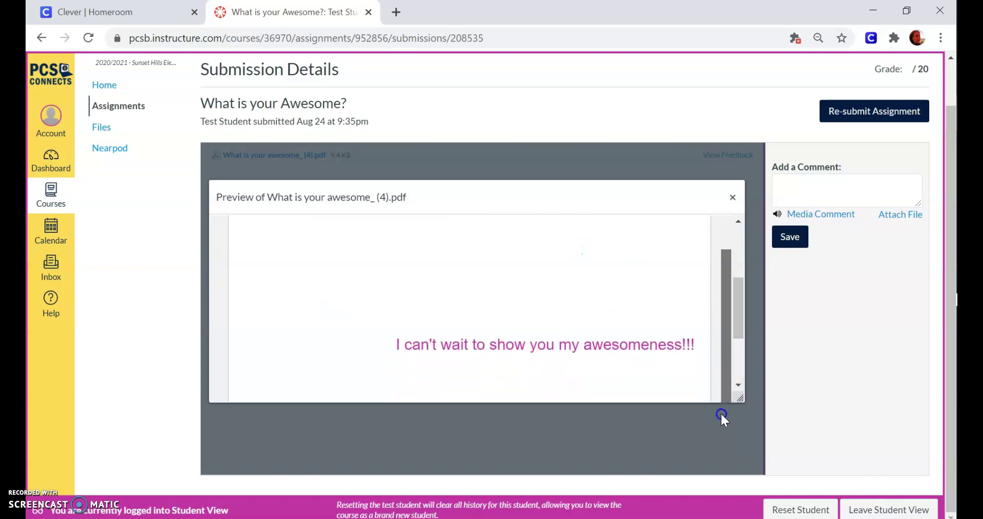
{"action": "left_click", "coordinate": [873, 325]}
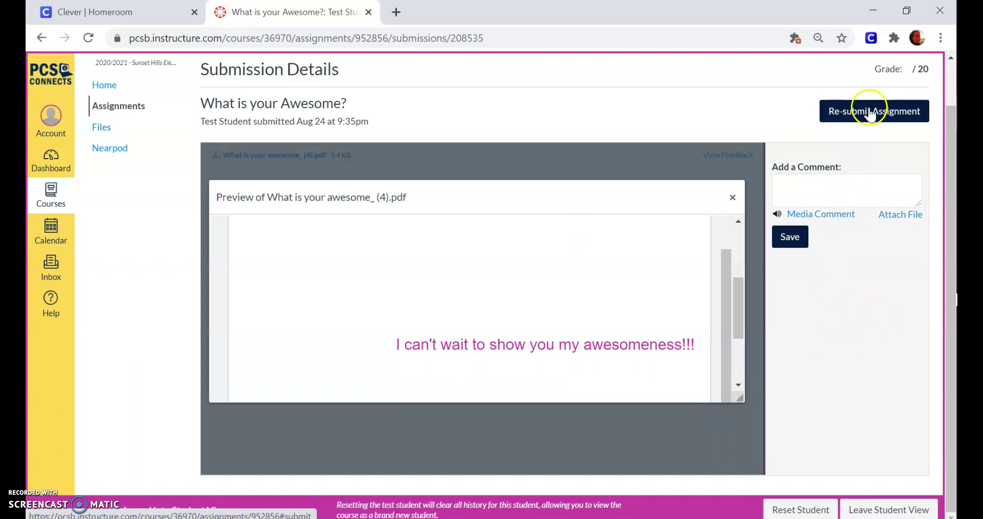
{"action": "left_click", "coordinate": [847, 120]}
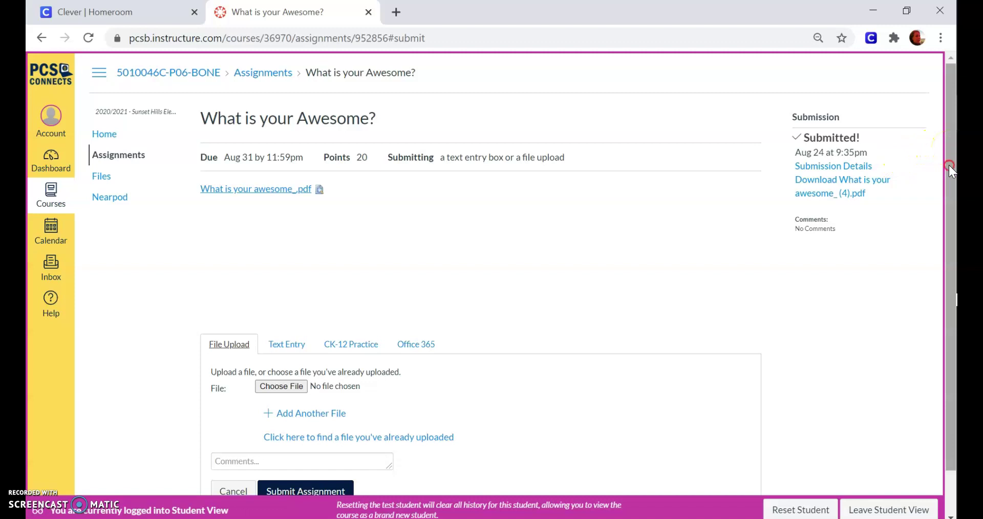
{"action": "right_click", "coordinate": [951, 178]}
{"action": "left_click", "coordinate": [742, 318]}
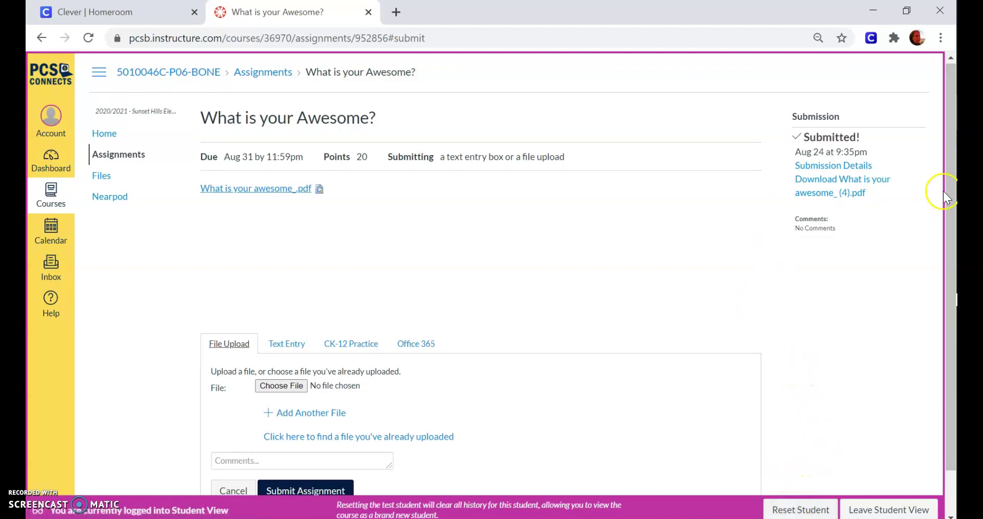
{"action": "left_click_drag", "start_coordinate": [942, 168], "coordinate": [850, 274]}
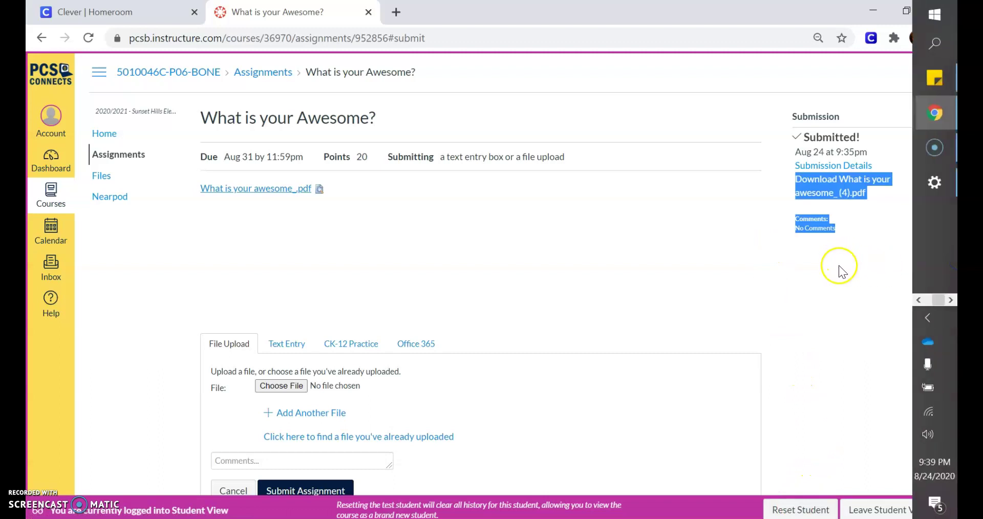
{"action": "left_click", "coordinate": [838, 268]}
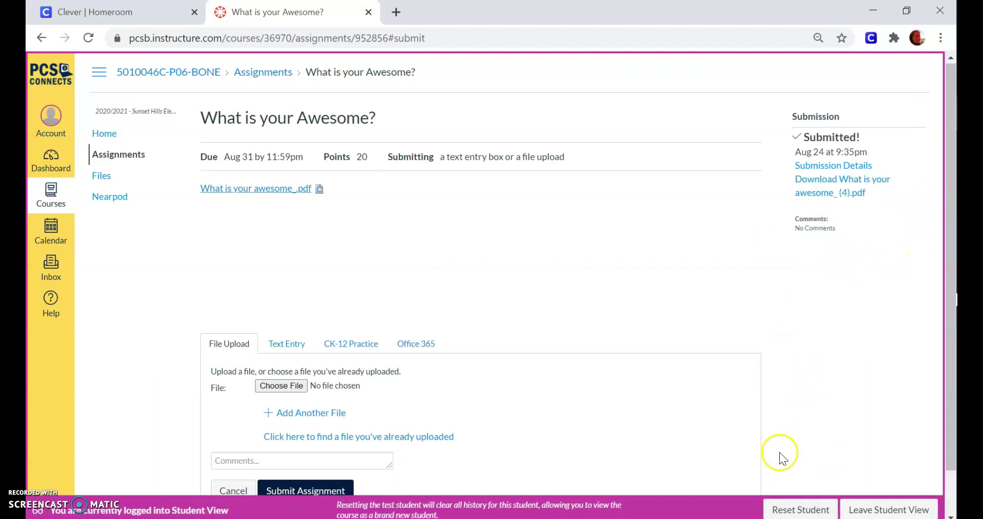
{"action": "left_click", "coordinate": [561, 272]}
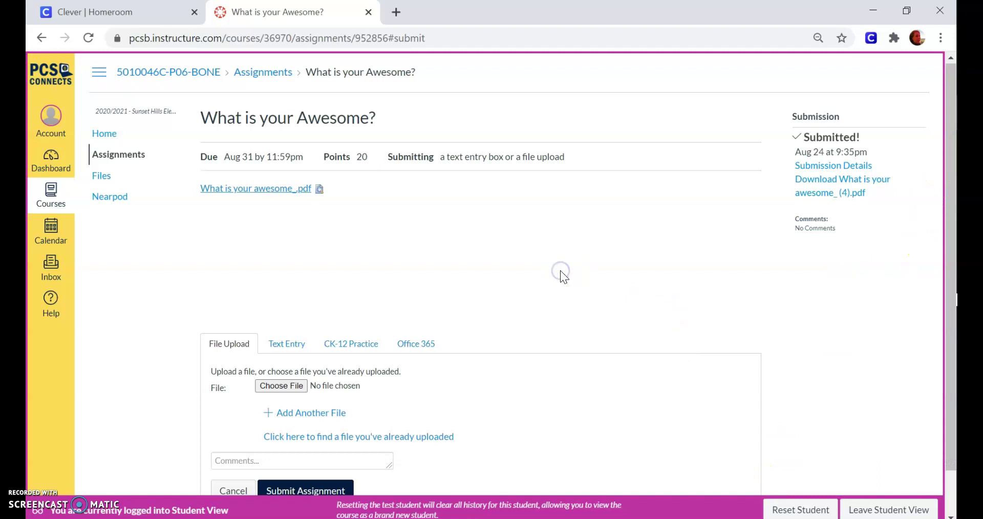